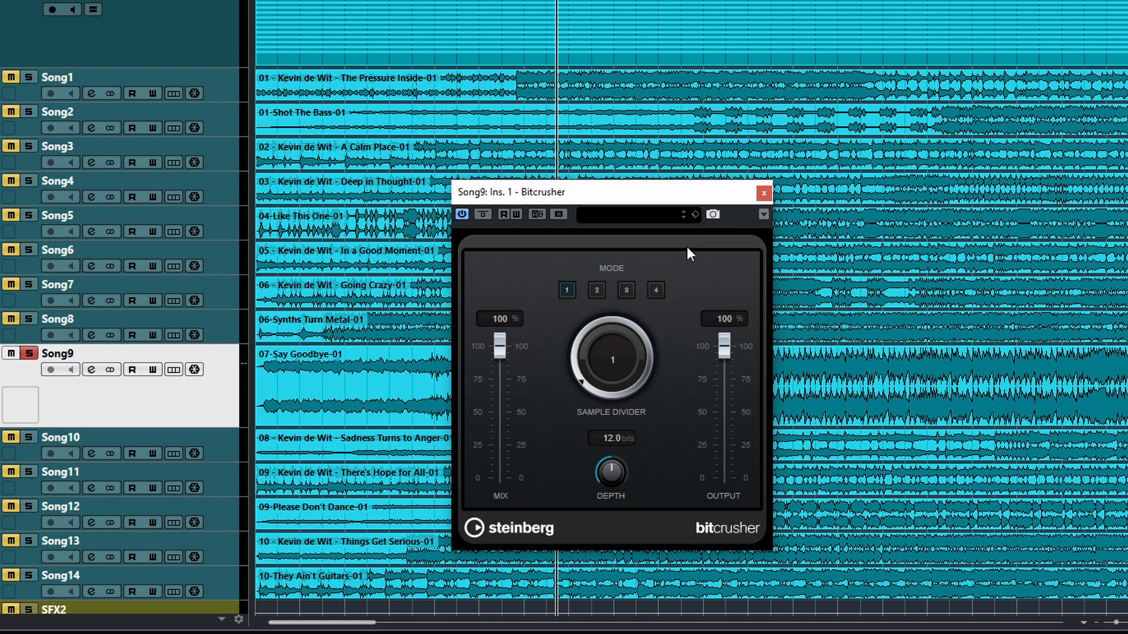
Step: Reposition the Bitcrusher window and try out the Mix fader and the Sample Divider dial
drag(622, 195, 625, 181)
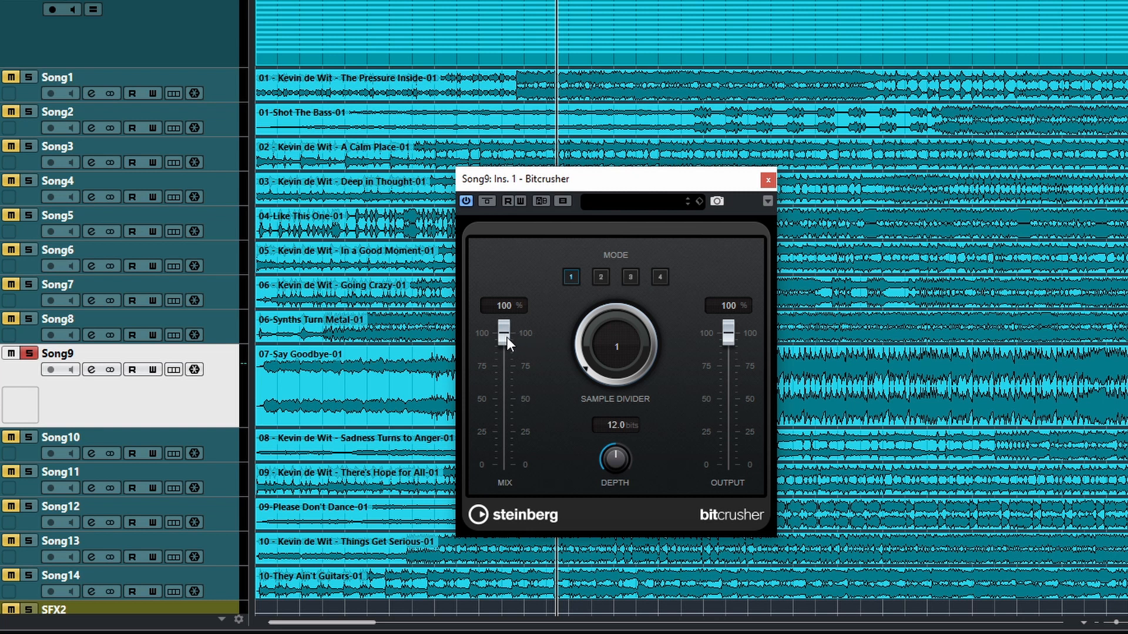
drag(506, 337, 494, 280)
drag(591, 368, 670, 301)
drag(622, 175, 645, 438)
drag(591, 368, 675, 177)
Step: Sweep the Depth dial and leave it at 24 bits, then try the Output fader and the plugin bypass
drag(611, 466, 613, 380)
drag(622, 460, 640, 587)
drag(643, 633, 636, 414)
mouse_move(728, 337)
mouse_down()
mouse_move(734, 400)
mouse_move(729, 334)
mouse_up()
click(487, 202)
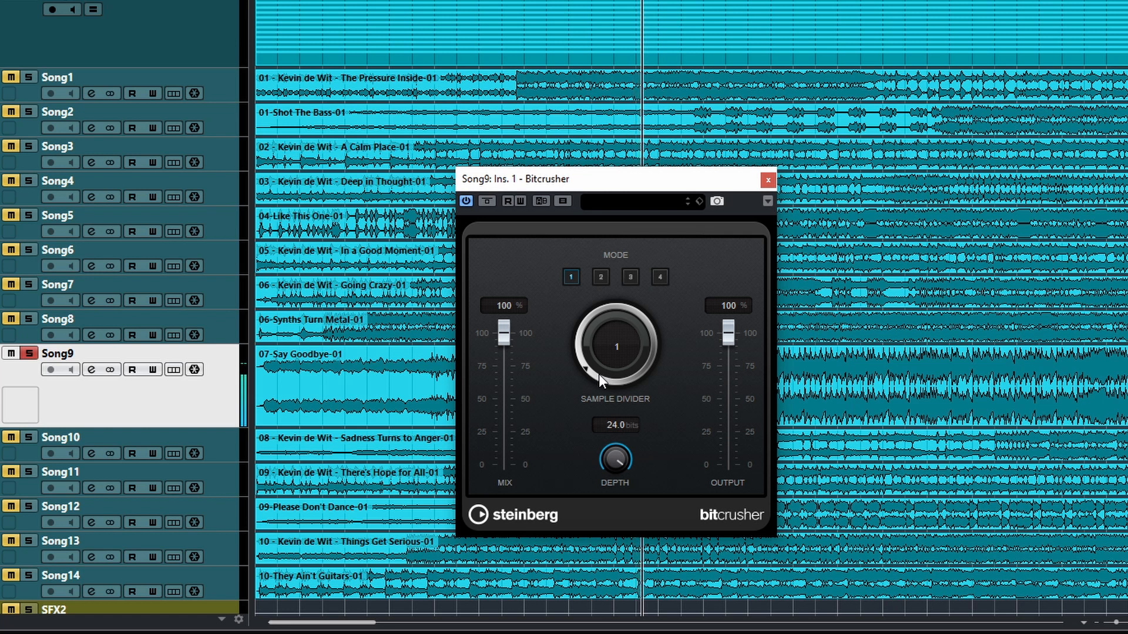
Step: Compare Bitcrusher modes 2 and 4 with the Sample Divider at 1, and return to mode 1
click(604, 276)
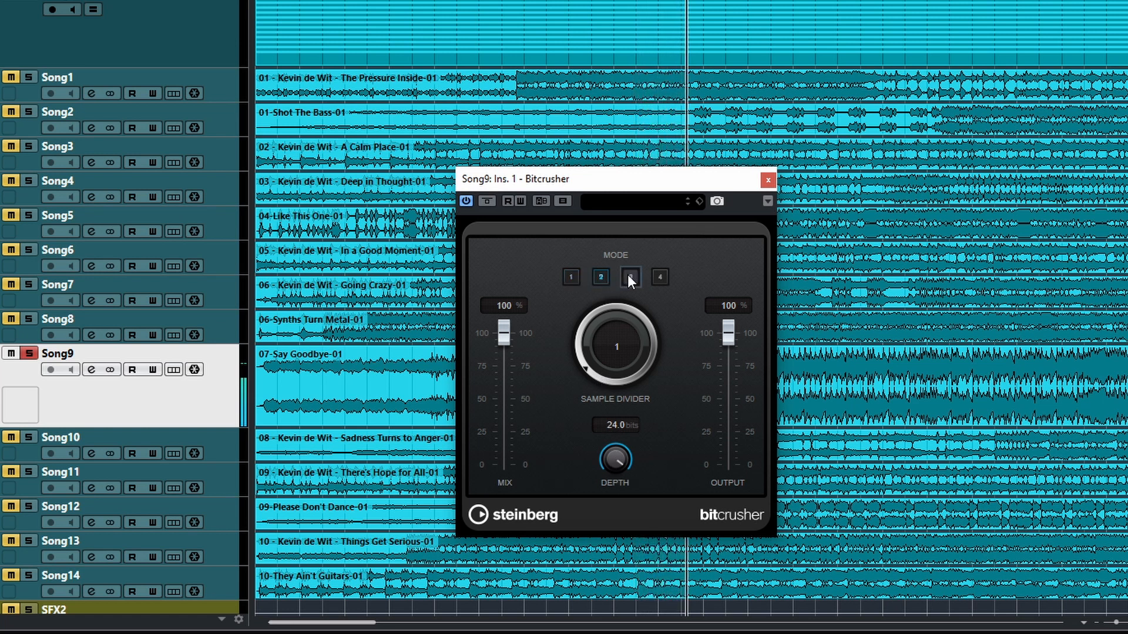
click(660, 277)
click(568, 276)
Step: Raise the Sample Divider to 65 and compare modes 2, 3 and 4 at that setting, returning to mode 1
drag(597, 375, 583, 347)
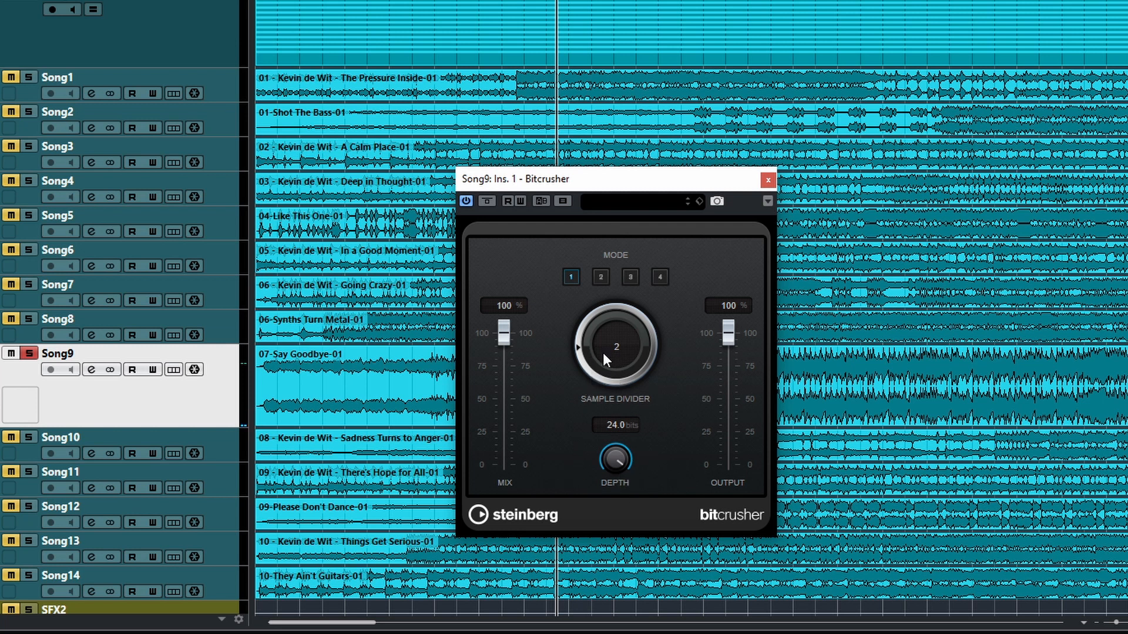
drag(595, 378, 605, 212)
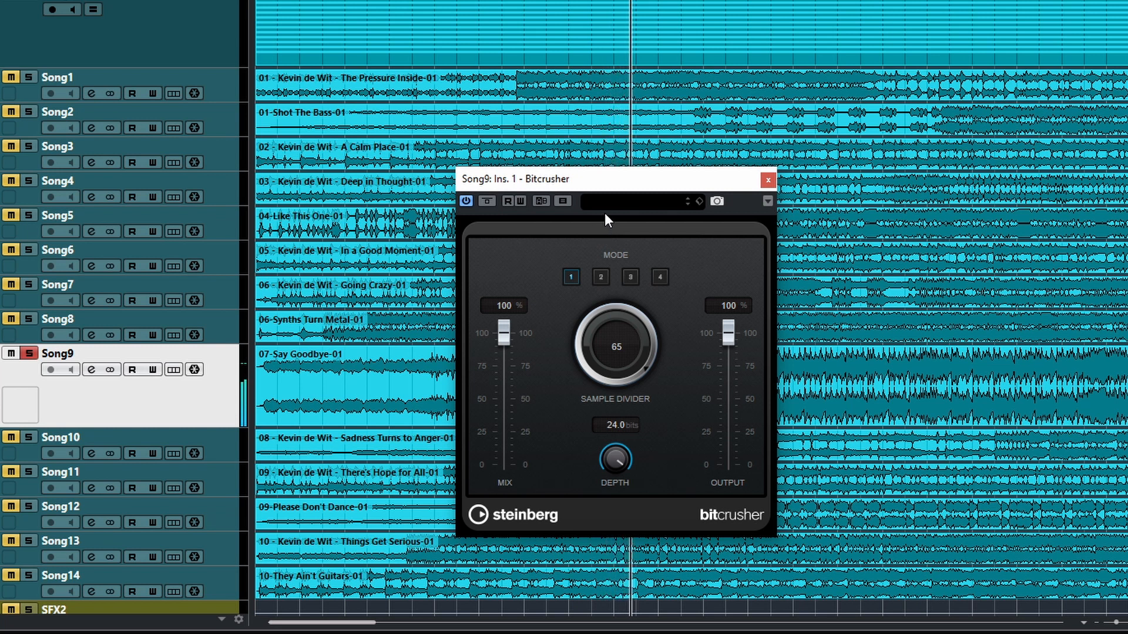
click(601, 276)
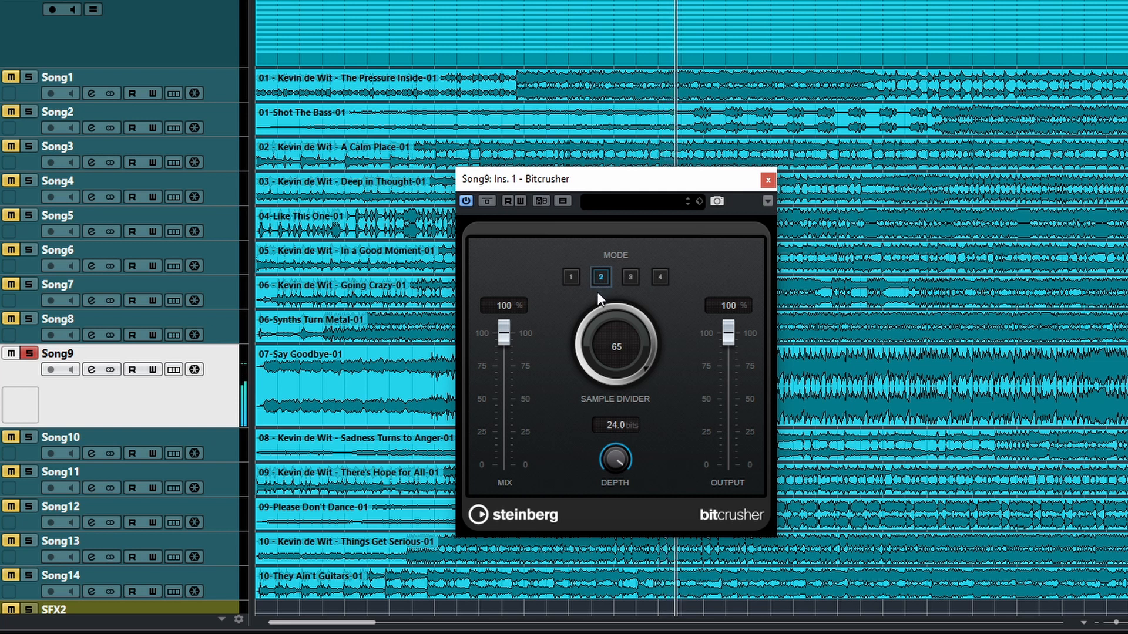
click(631, 278)
click(666, 280)
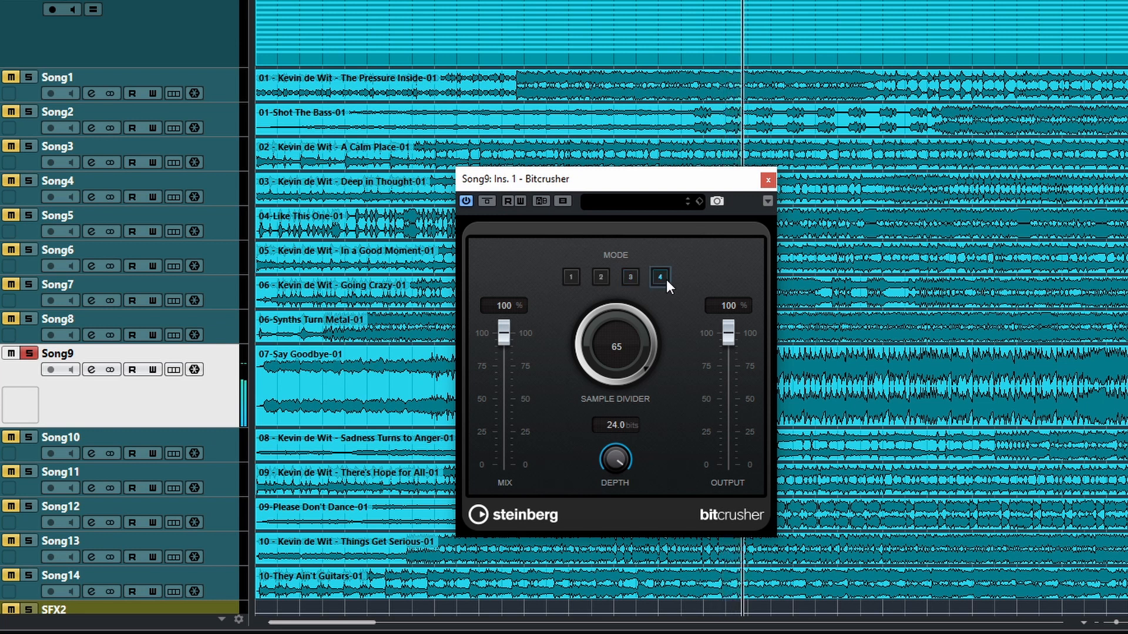
click(599, 277)
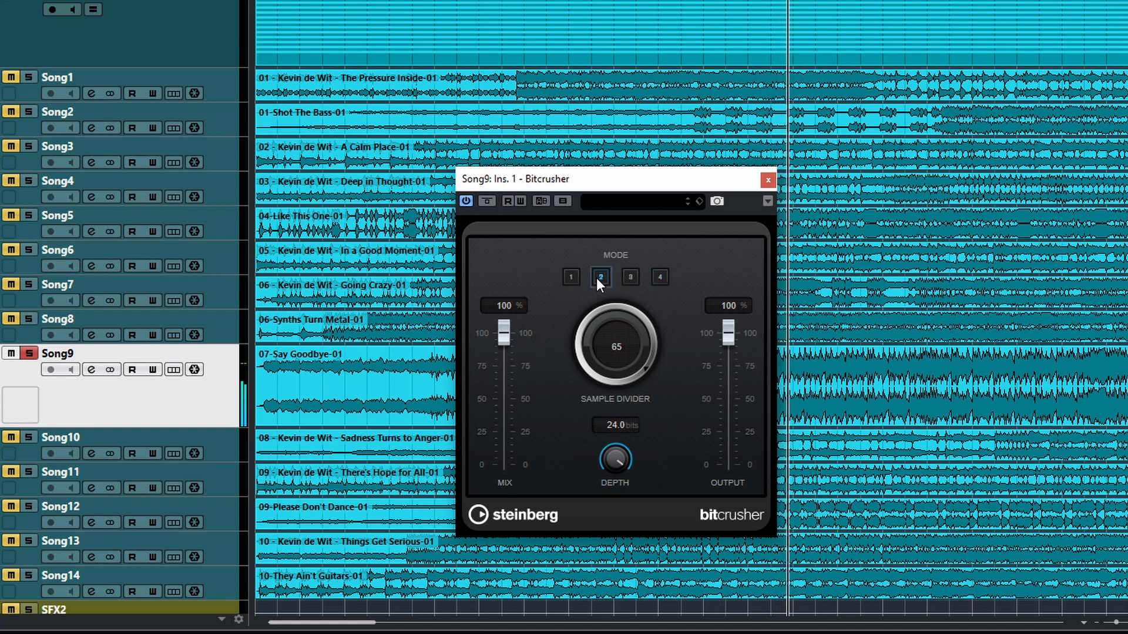
click(630, 278)
click(573, 280)
Step: Lower the Sample Divider to 23 and compare modes 3, 2 and 4 during playback, ending on mode 1
drag(597, 320, 598, 375)
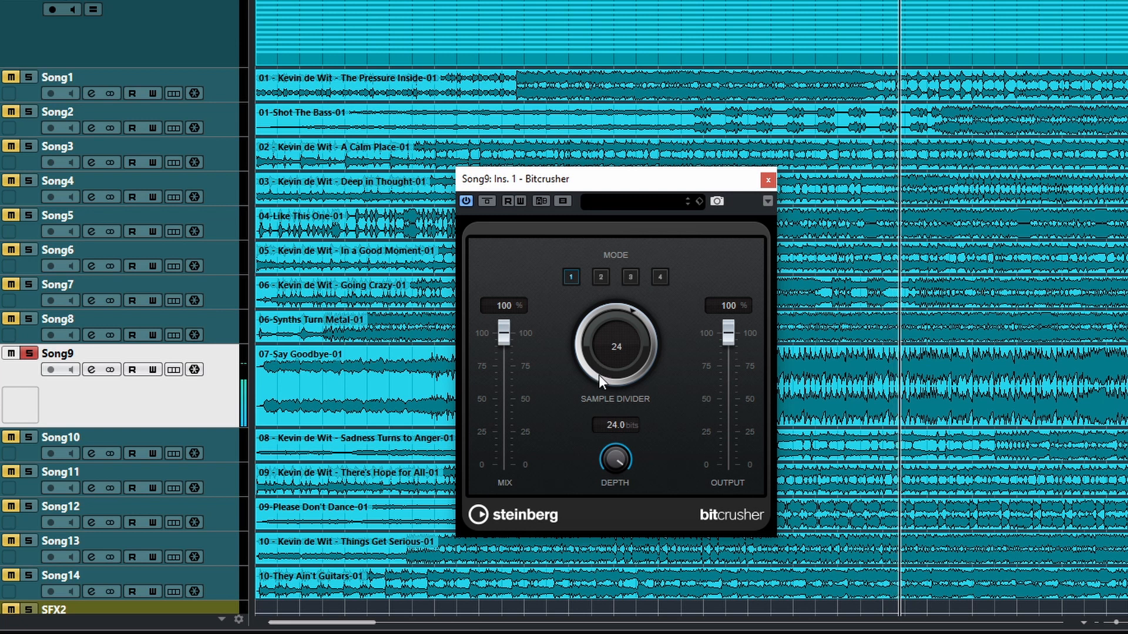
click(628, 277)
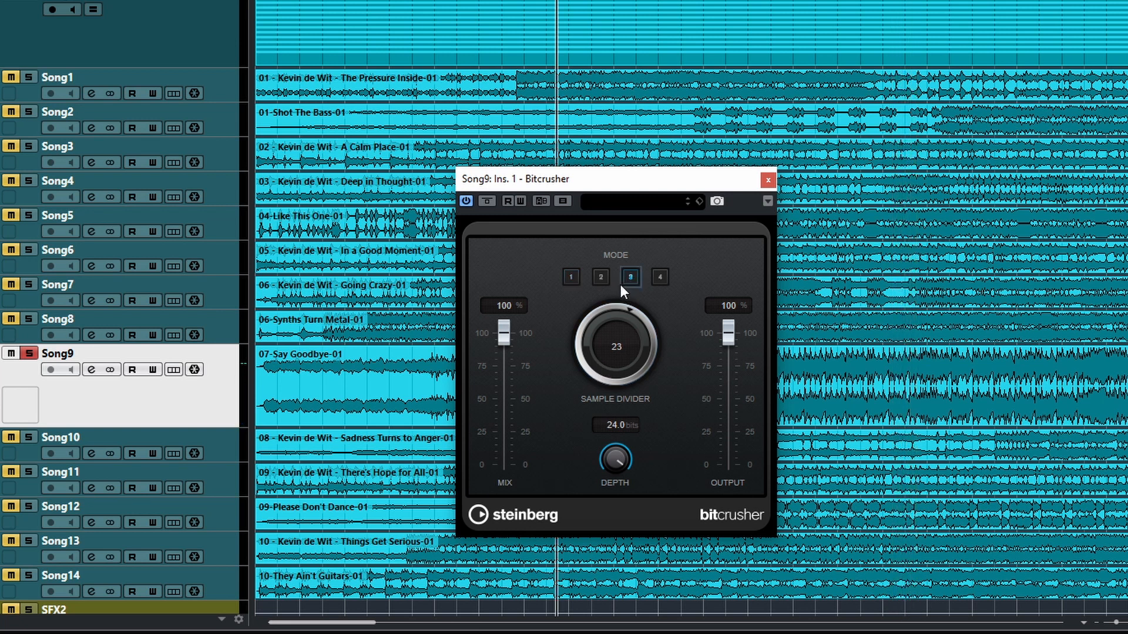
click(601, 277)
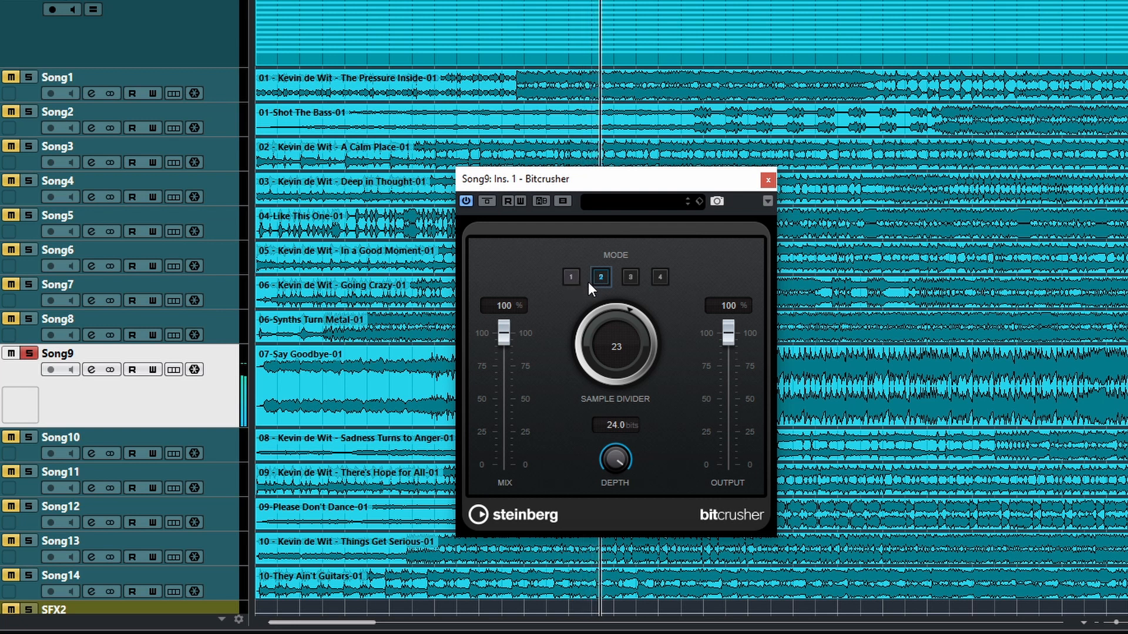
click(629, 278)
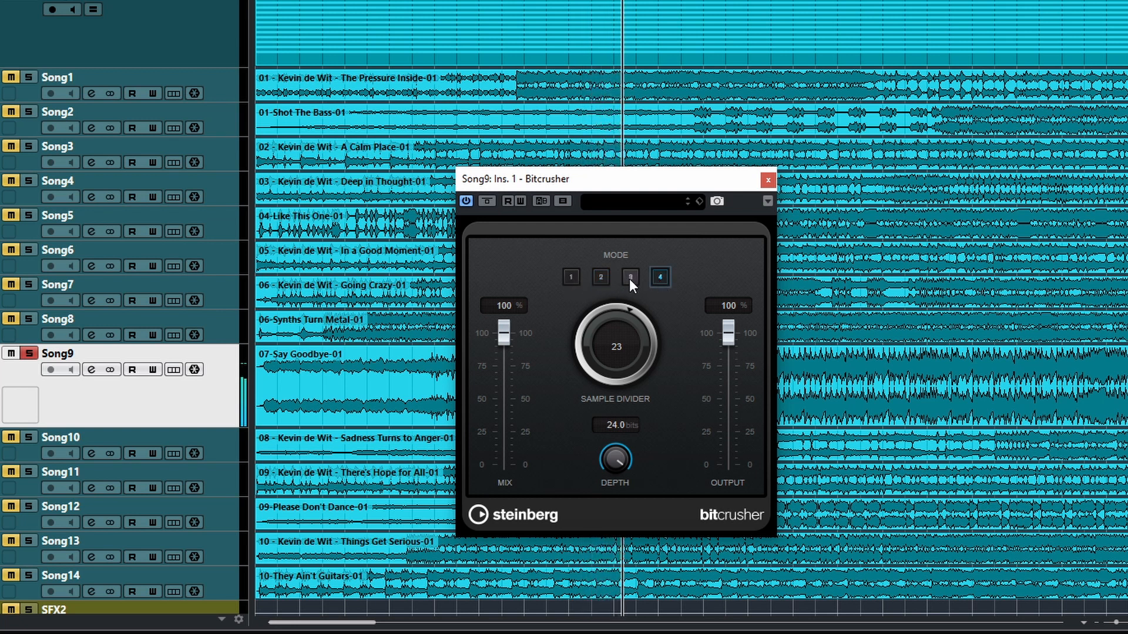
click(570, 276)
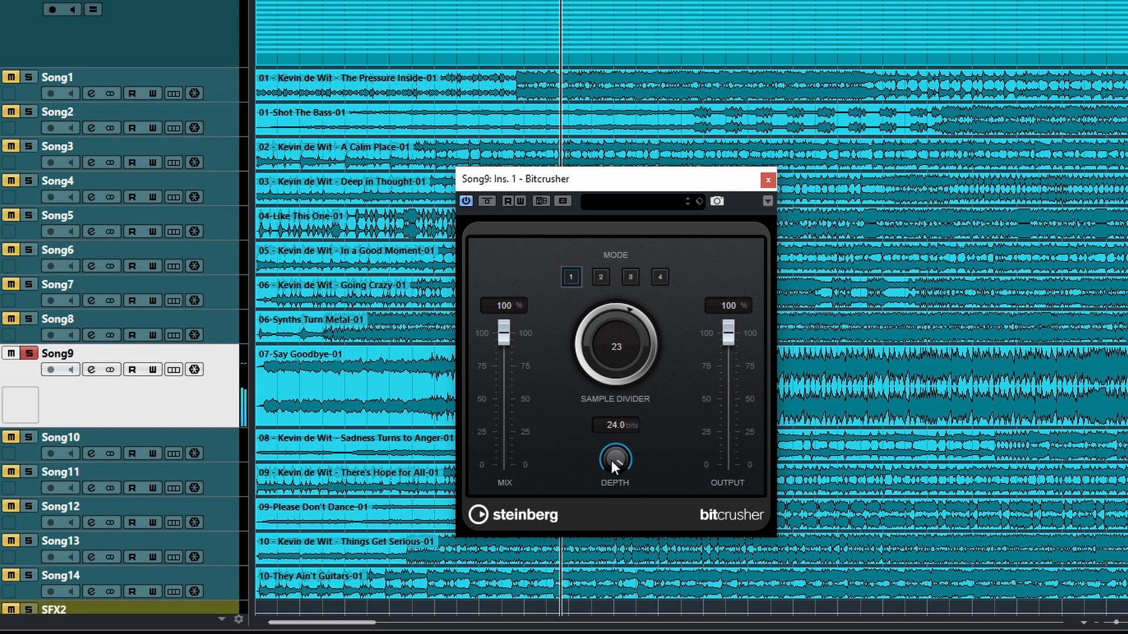
Step: Reduce the Depth to 2 bits and compare modes 2, 3 and 4, returning to mode 1
drag(611, 456, 616, 613)
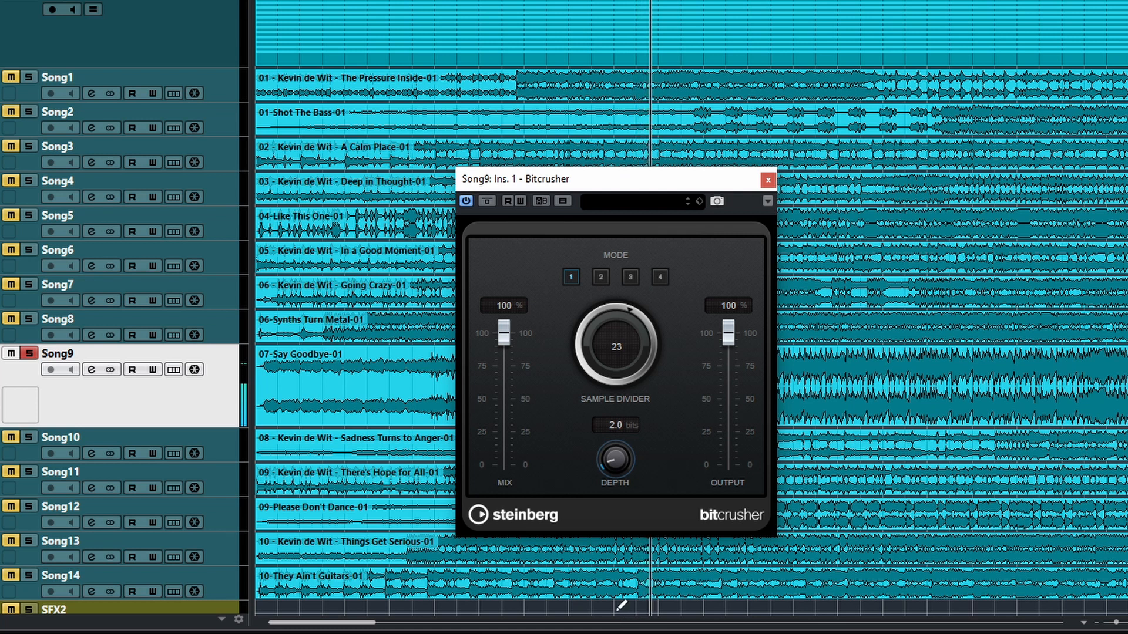
click(600, 281)
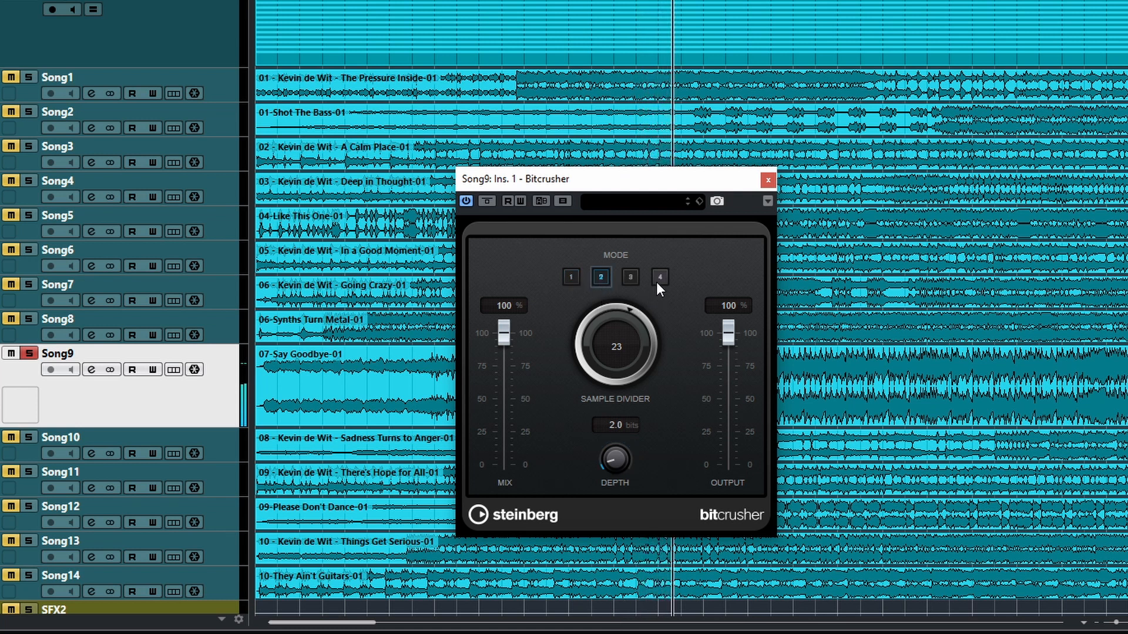
click(629, 278)
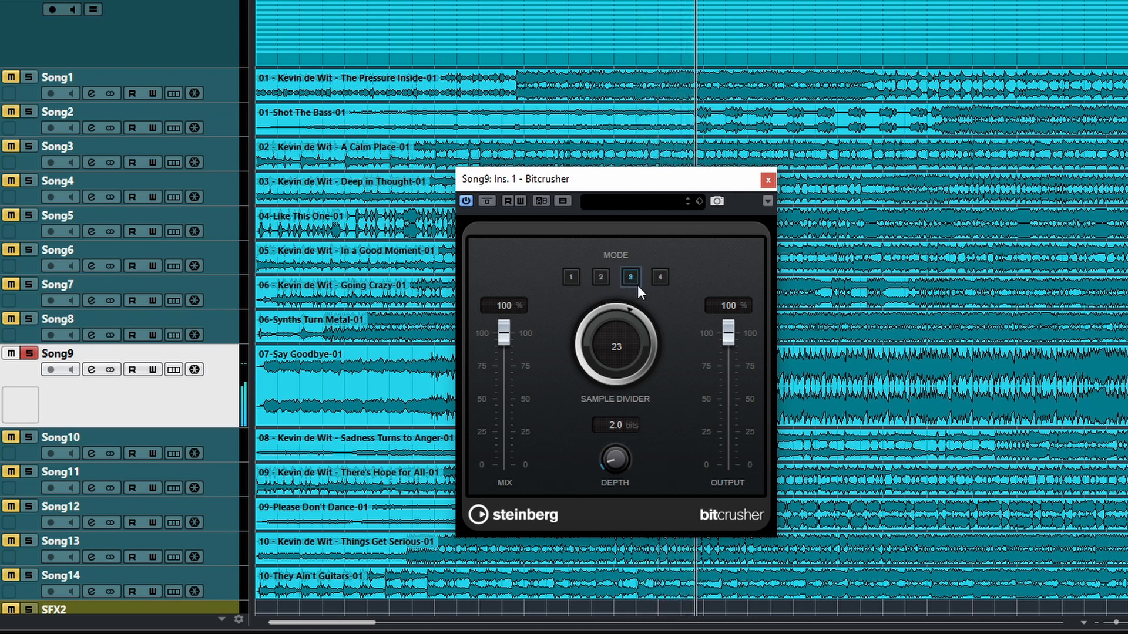
click(656, 278)
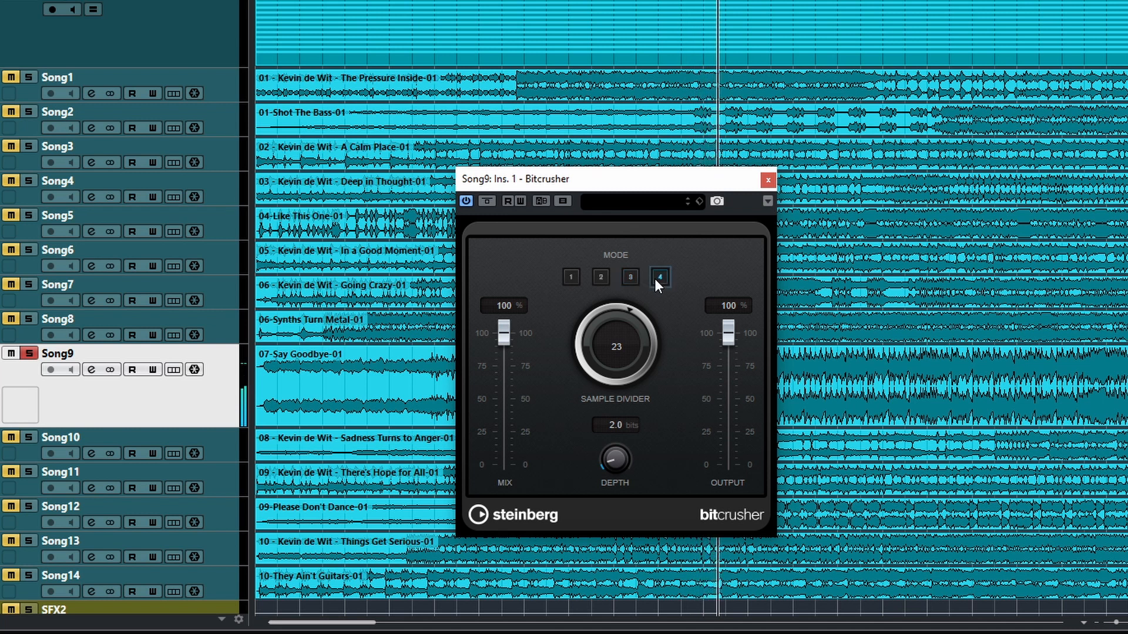
click(598, 279)
click(568, 281)
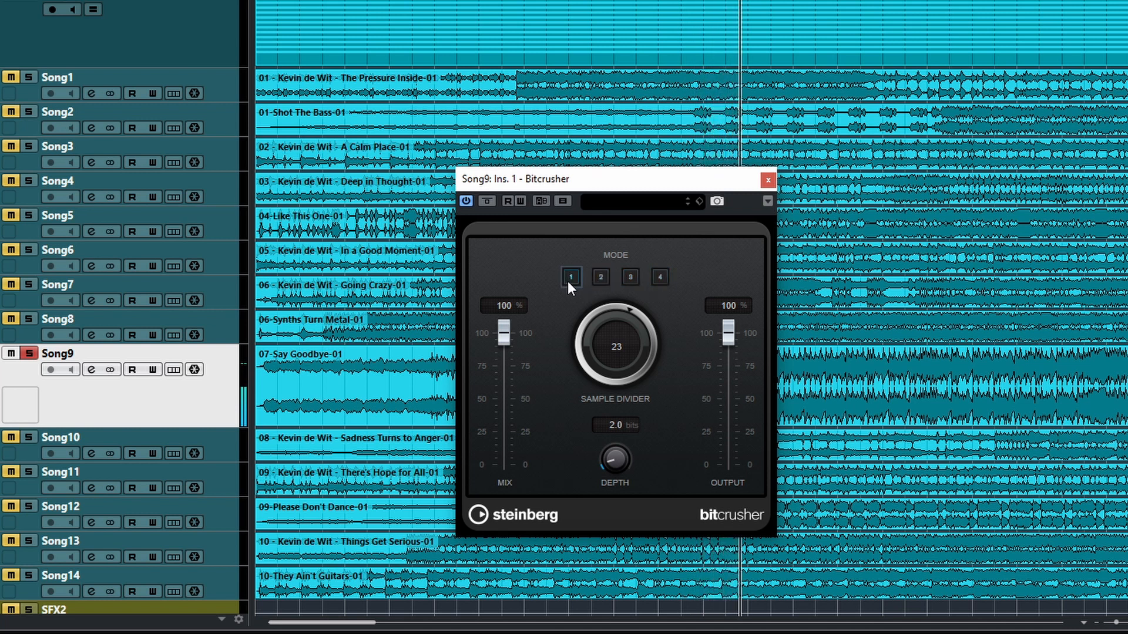
Step: Set the Sample Divider to 1 and the Depth to 8 bits, and compare modes 2 and 4 against mode 1
drag(587, 346, 581, 432)
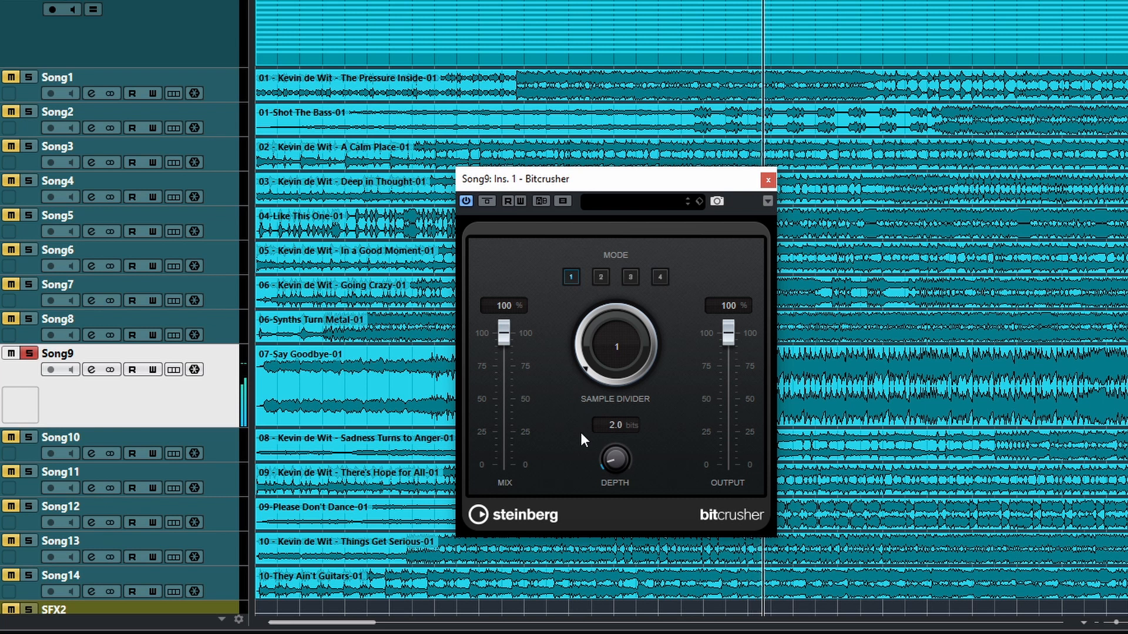
drag(596, 379, 615, 456)
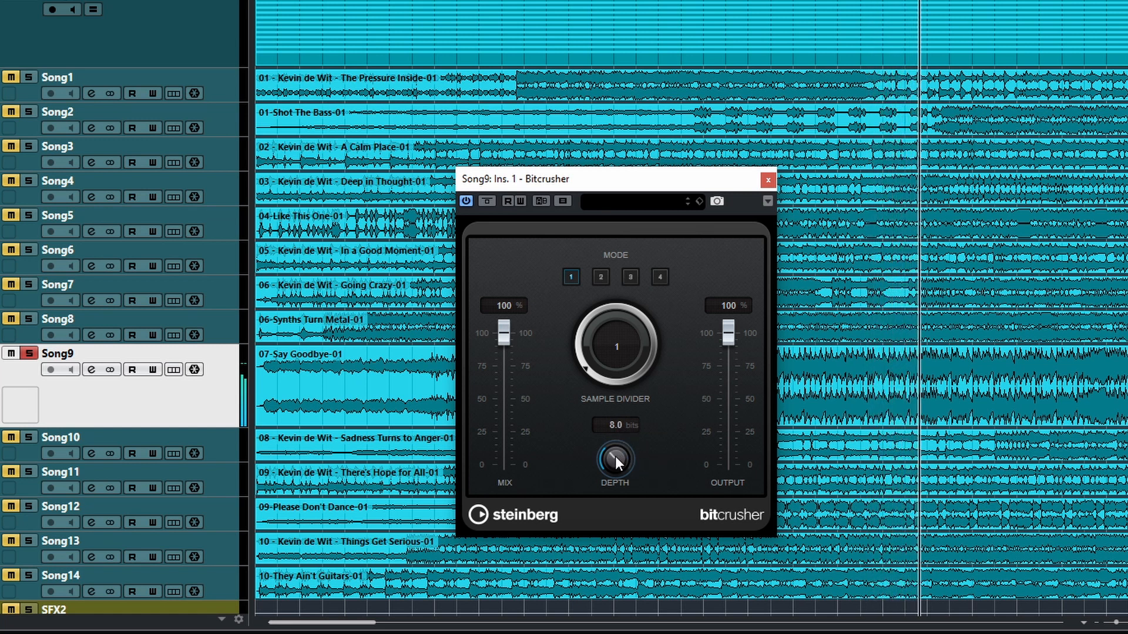
click(599, 277)
click(660, 277)
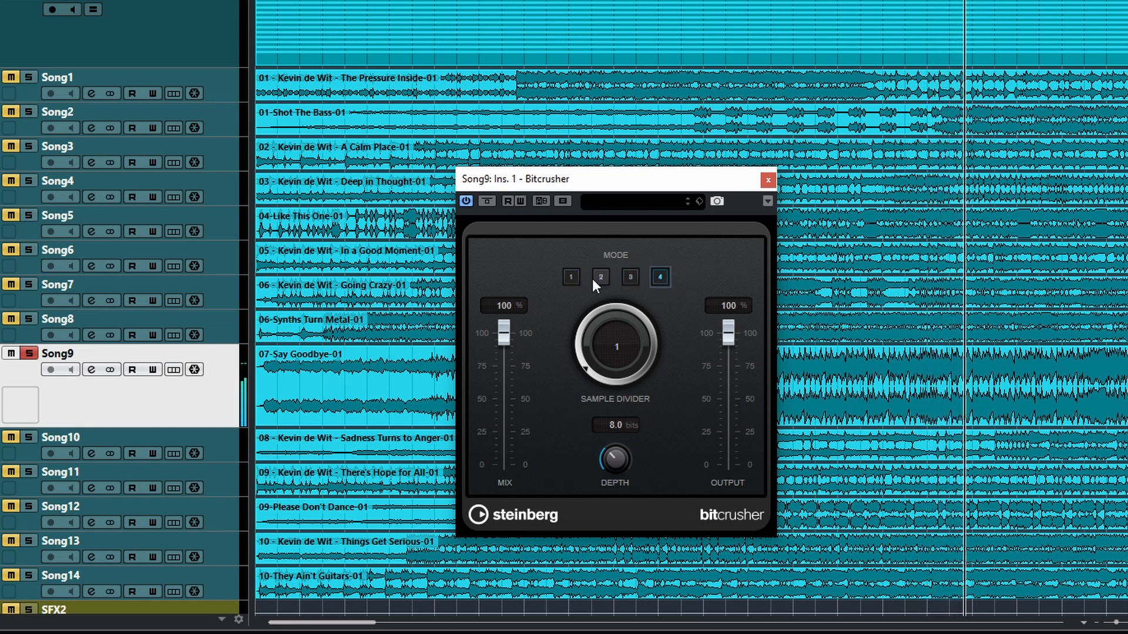
click(572, 277)
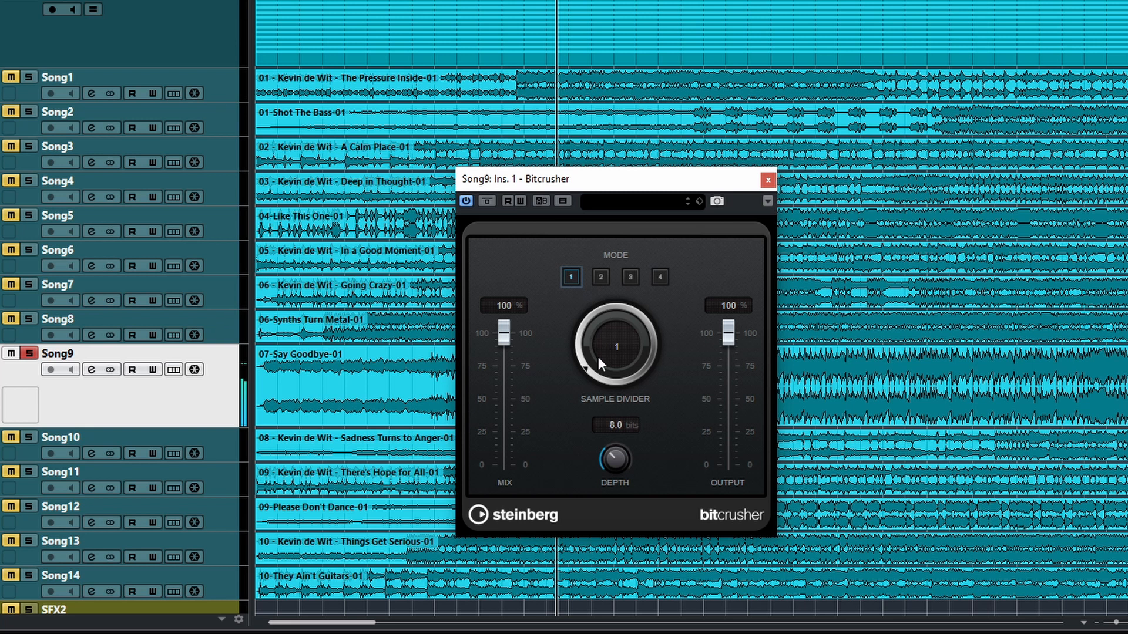
Step: Set the Sample Divider to 18 and the Depth to 24 bits in mode 1
drag(605, 376, 625, 312)
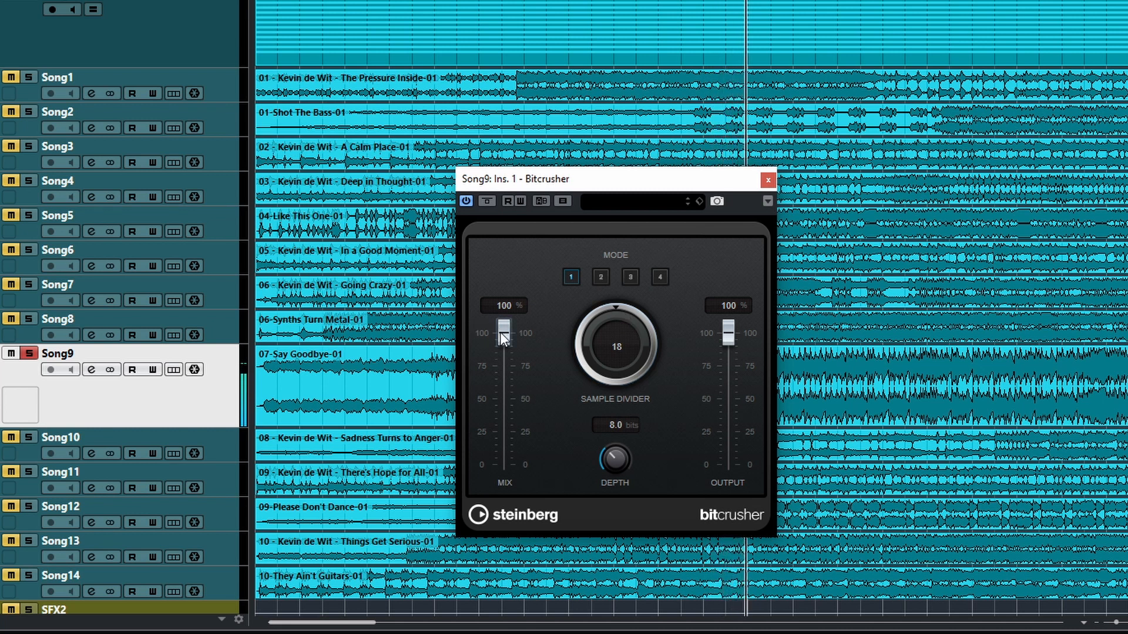
drag(618, 453, 630, 319)
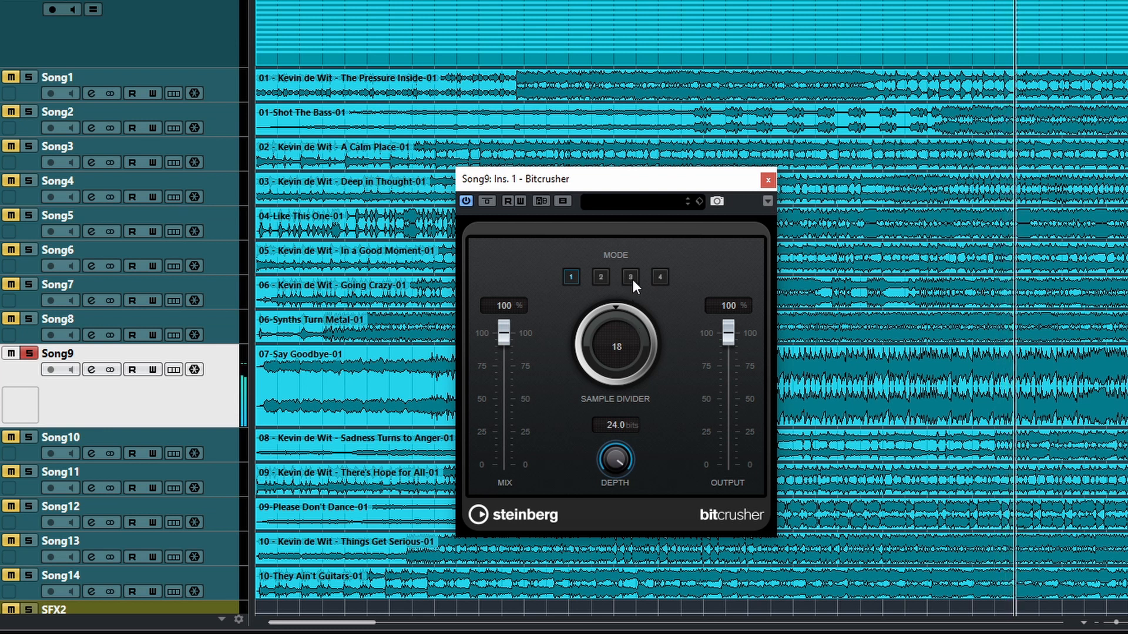
mouse_move(633, 280)
mouse_down()
mouse_move(637, 474)
mouse_move(620, 266)
mouse_up()
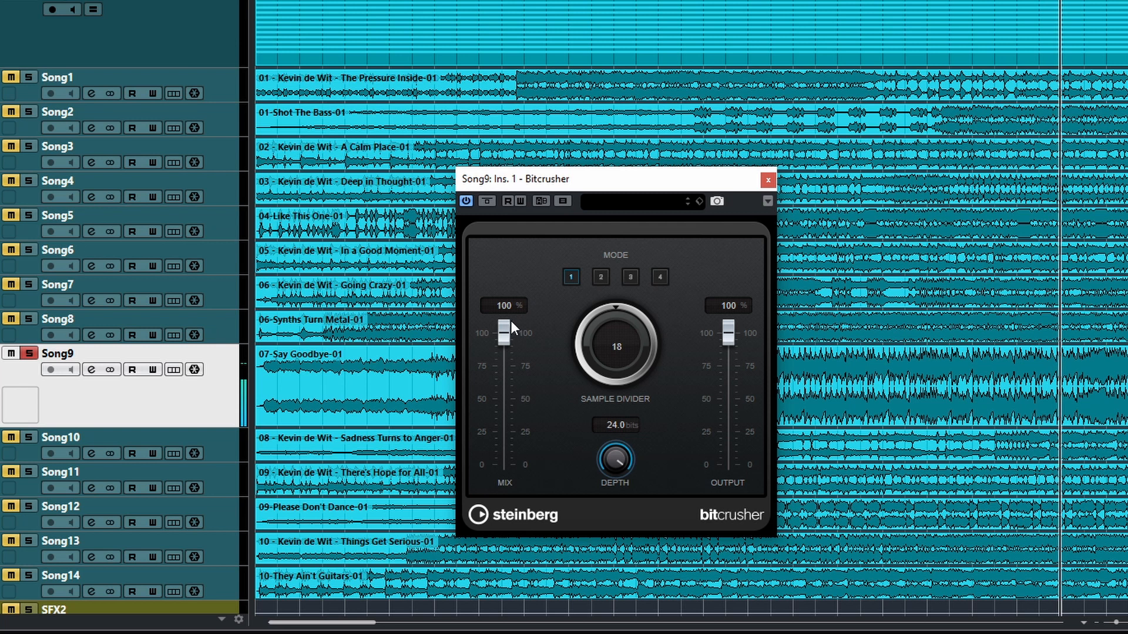
Step: Compare the Mix at 0% and 100%, leave it at 100%, and switch through mode 3 to mode 4
drag(510, 320, 506, 518)
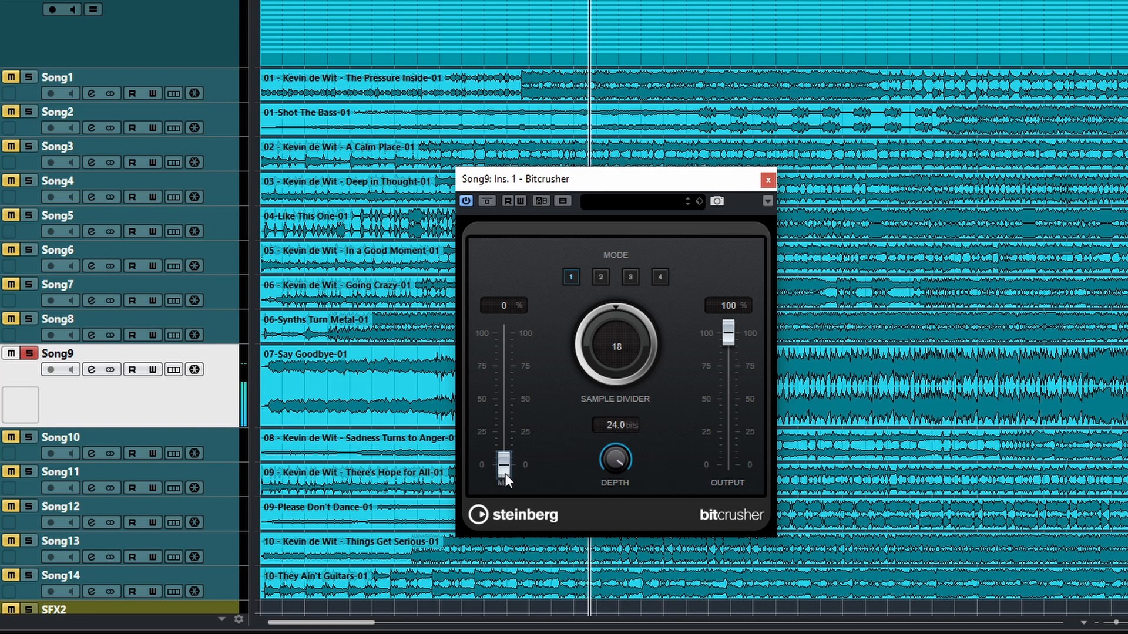
drag(506, 478, 509, 298)
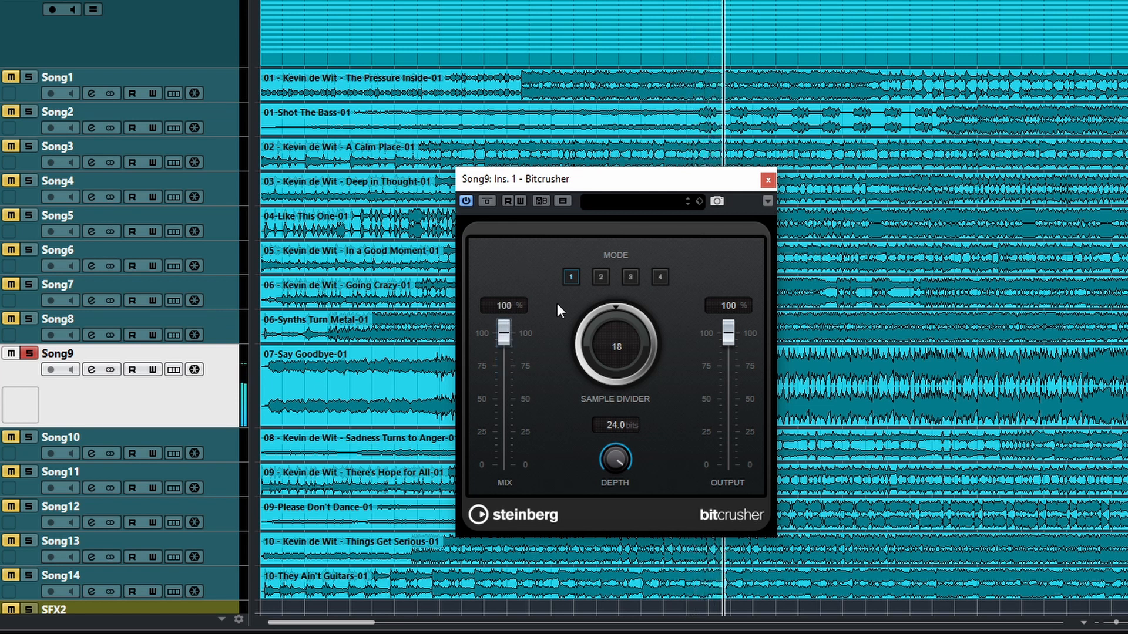
click(632, 279)
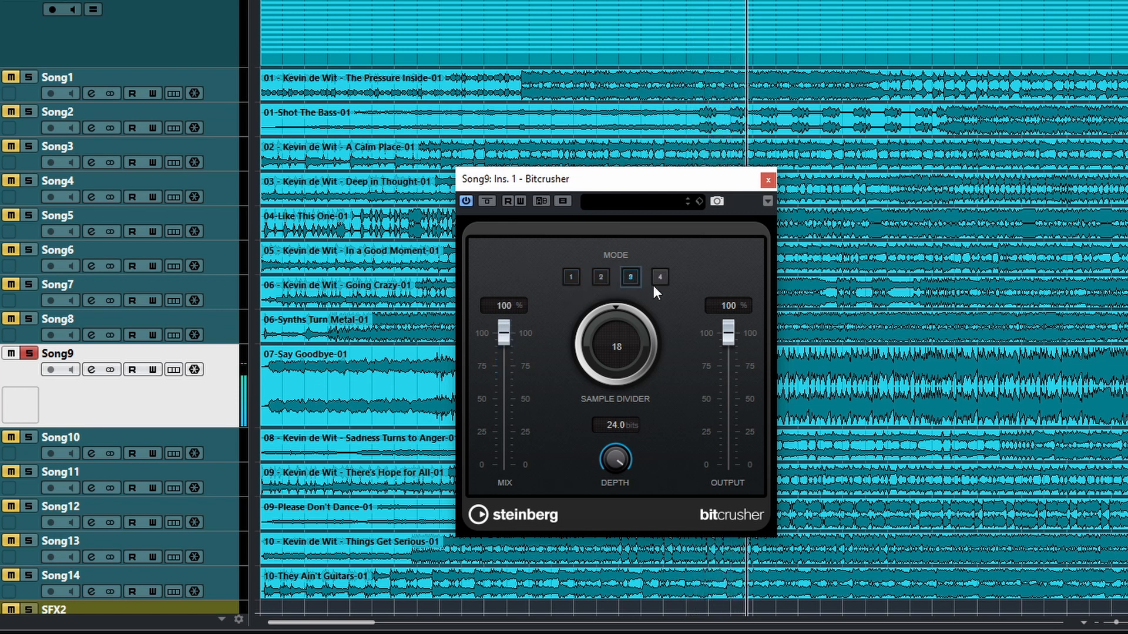
click(660, 279)
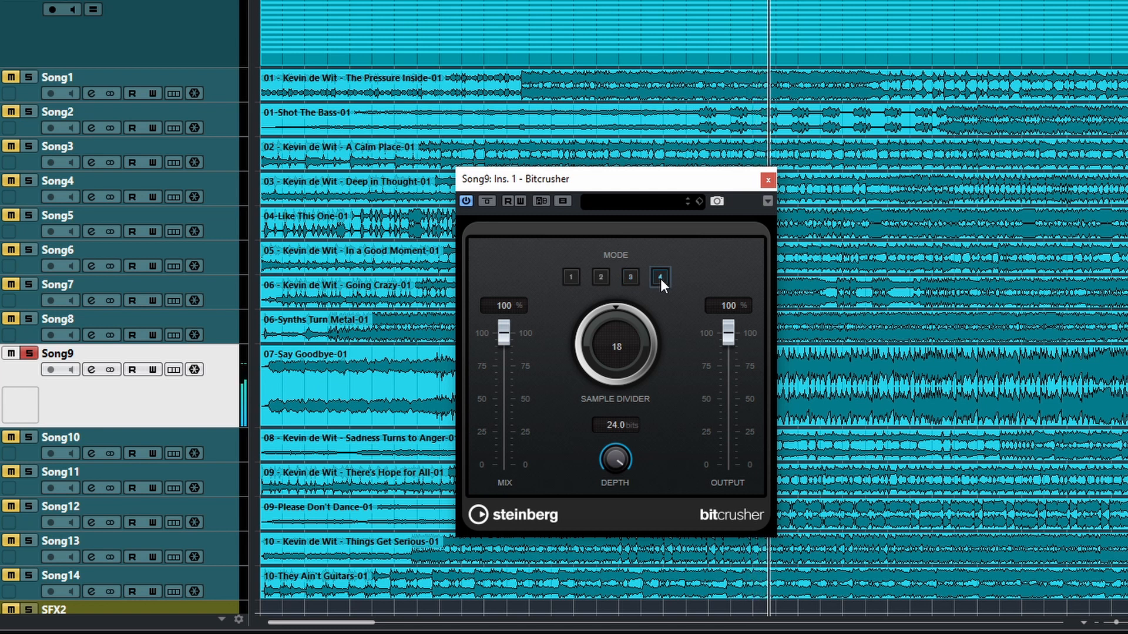
Step: Load the LoFi preset and compare its sound with the plugin bypassed and active
click(665, 200)
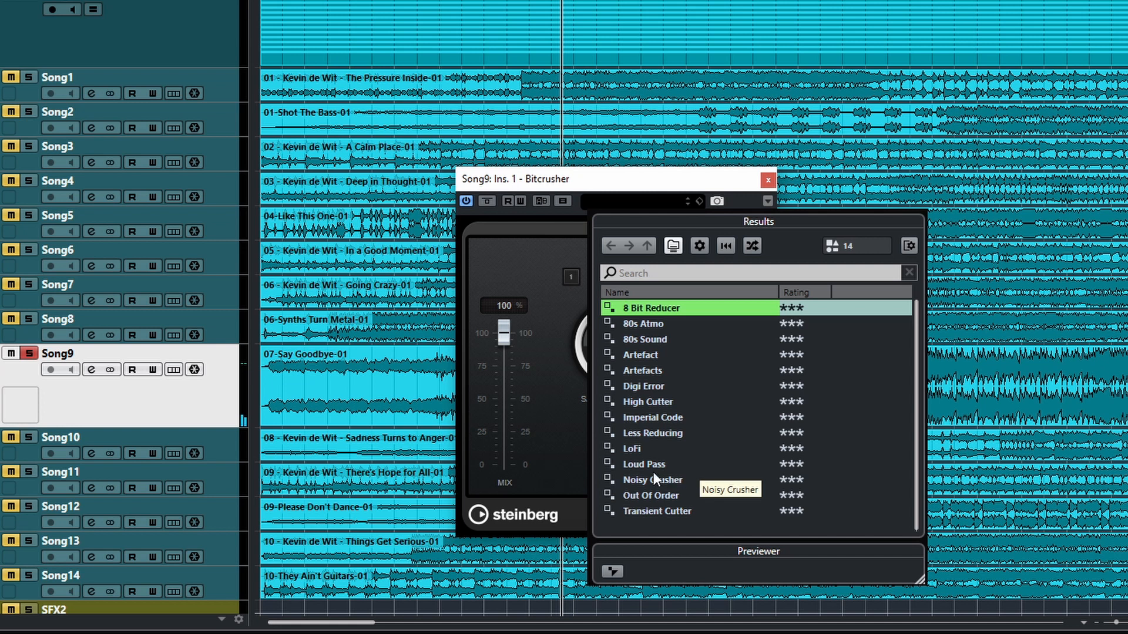
click(638, 449)
double_click(641, 449)
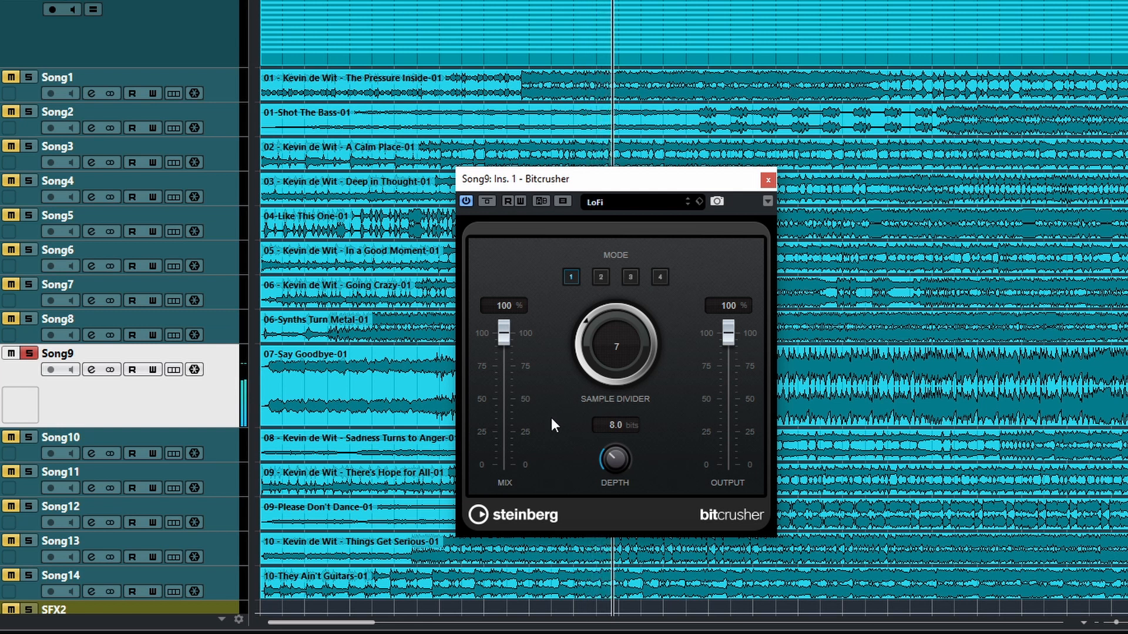
click(485, 201)
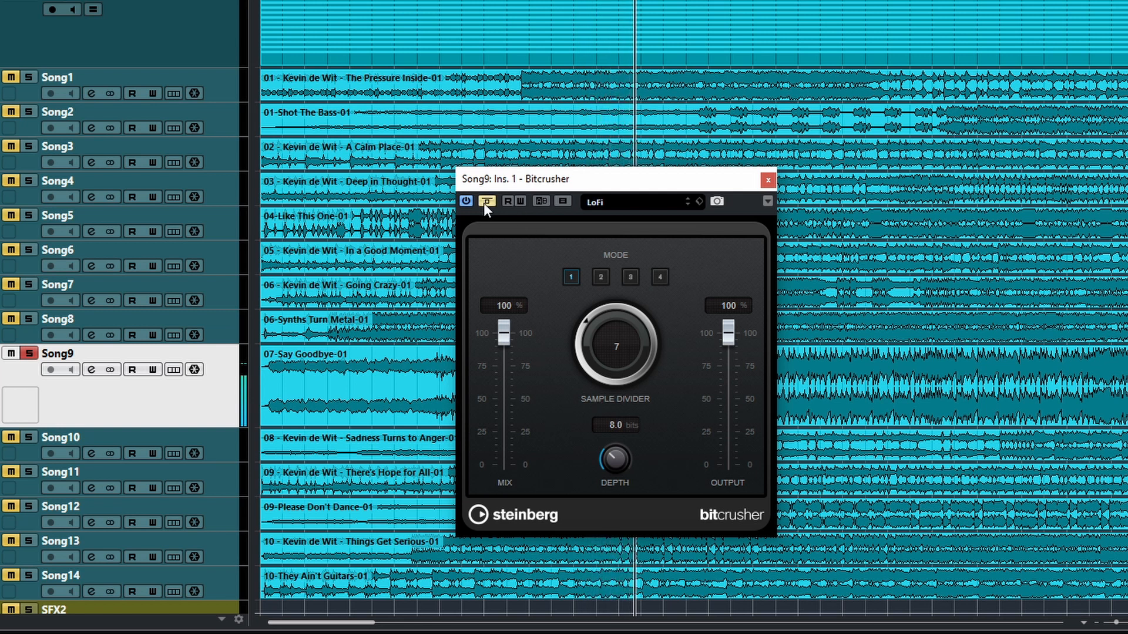
click(487, 203)
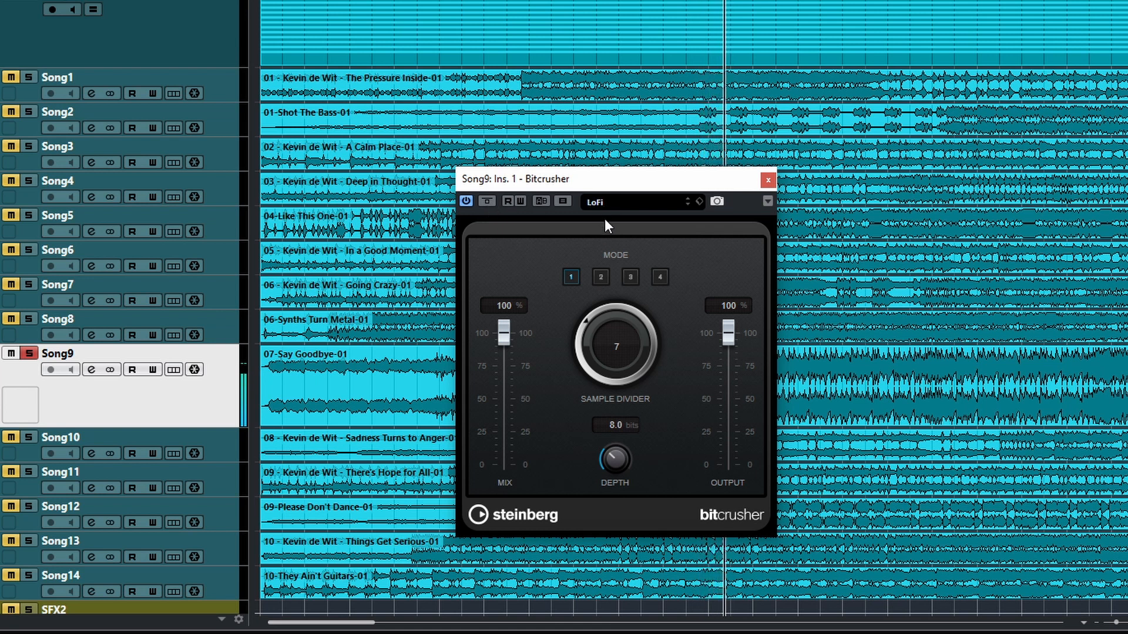
Step: Load the Out Of Order preset in Bitcrusher
click(606, 202)
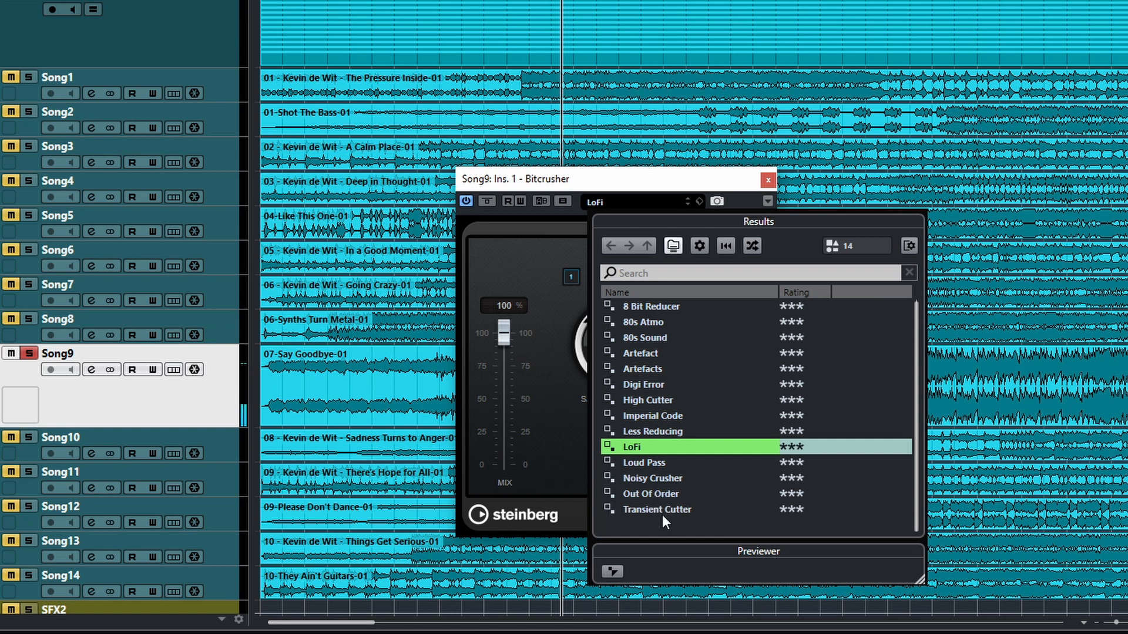
double_click(654, 493)
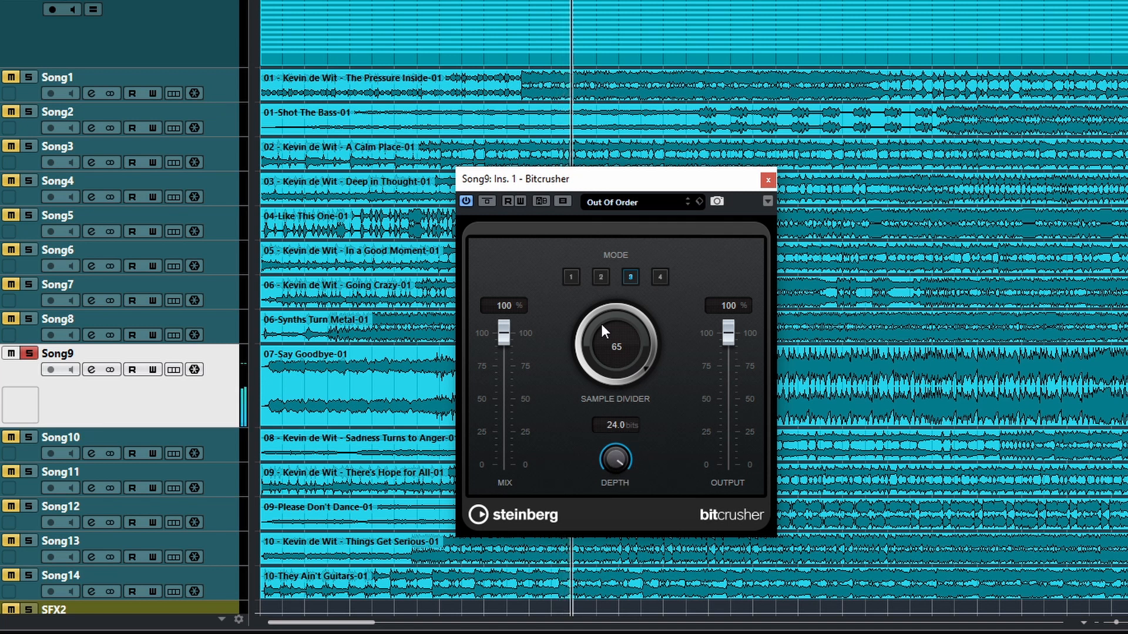
Step: Load the 8 Bit Reducer preset in Bitcrusher and compare the sound with the effect bypassed and active
click(597, 204)
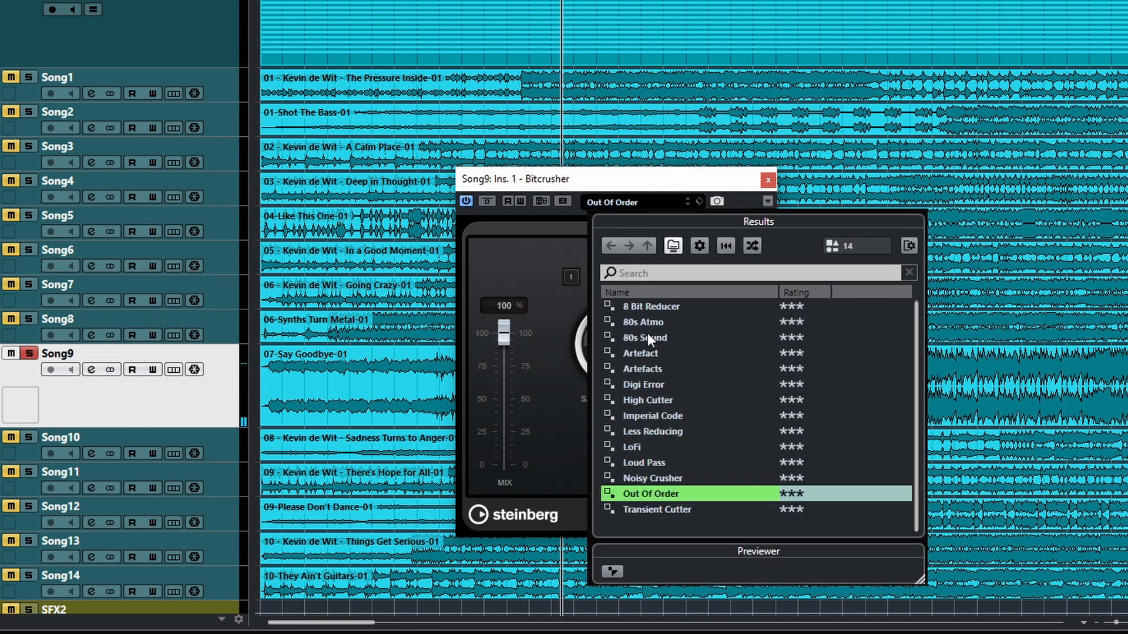
double_click(652, 306)
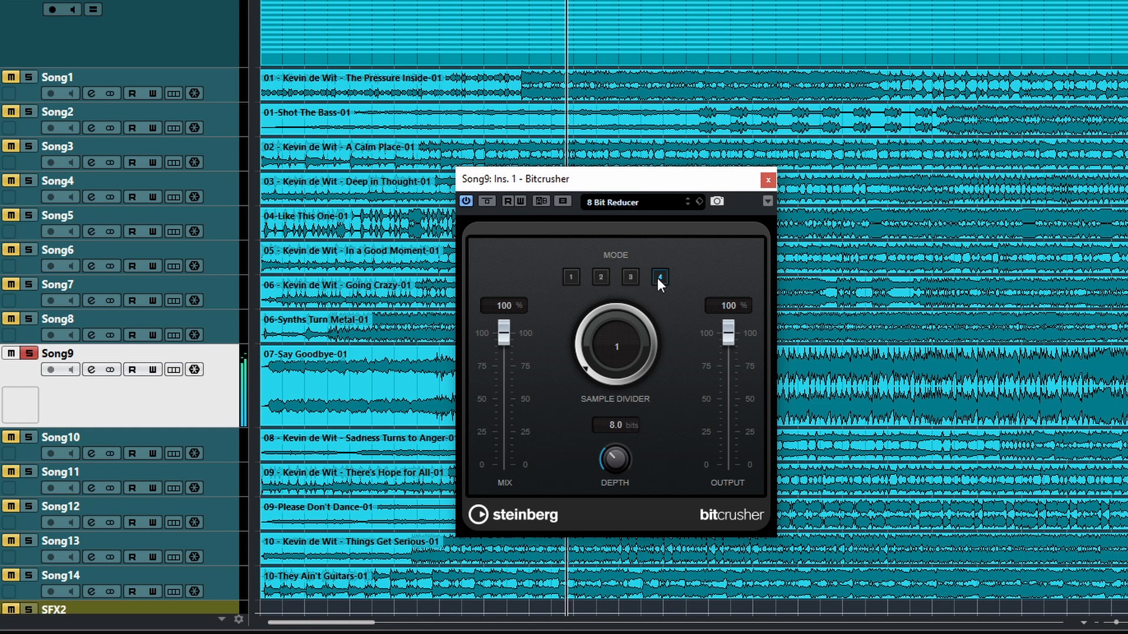
click(487, 201)
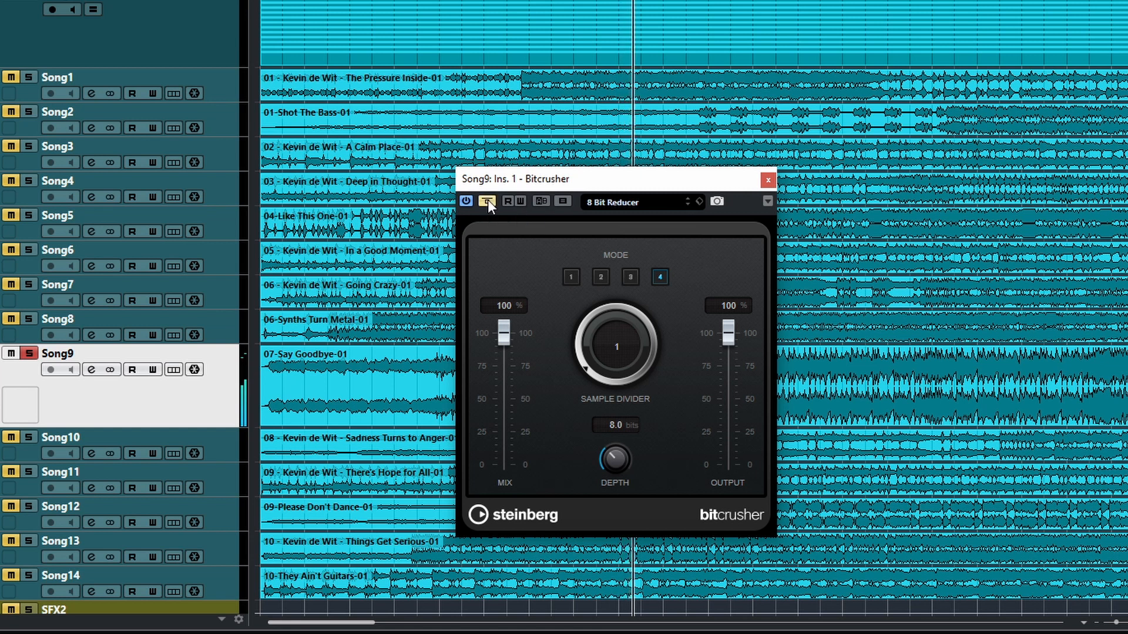
click(488, 201)
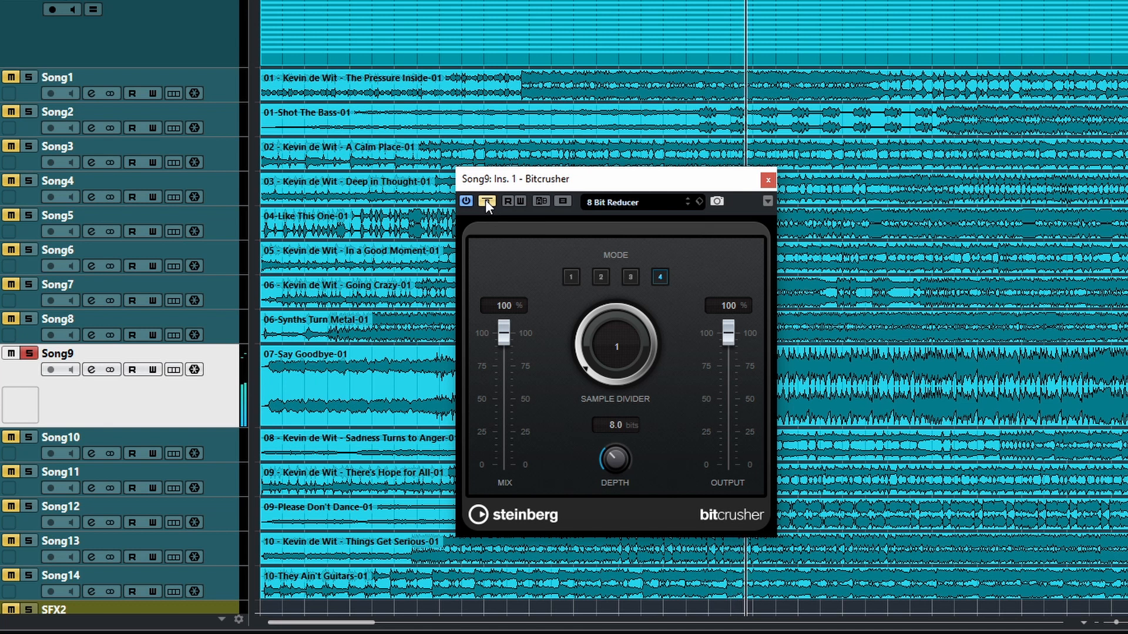
key(space)
Step: Load the 80s Atmo preset and toggle the effect bypass repeatedly to compare processed and dry sound
click(608, 203)
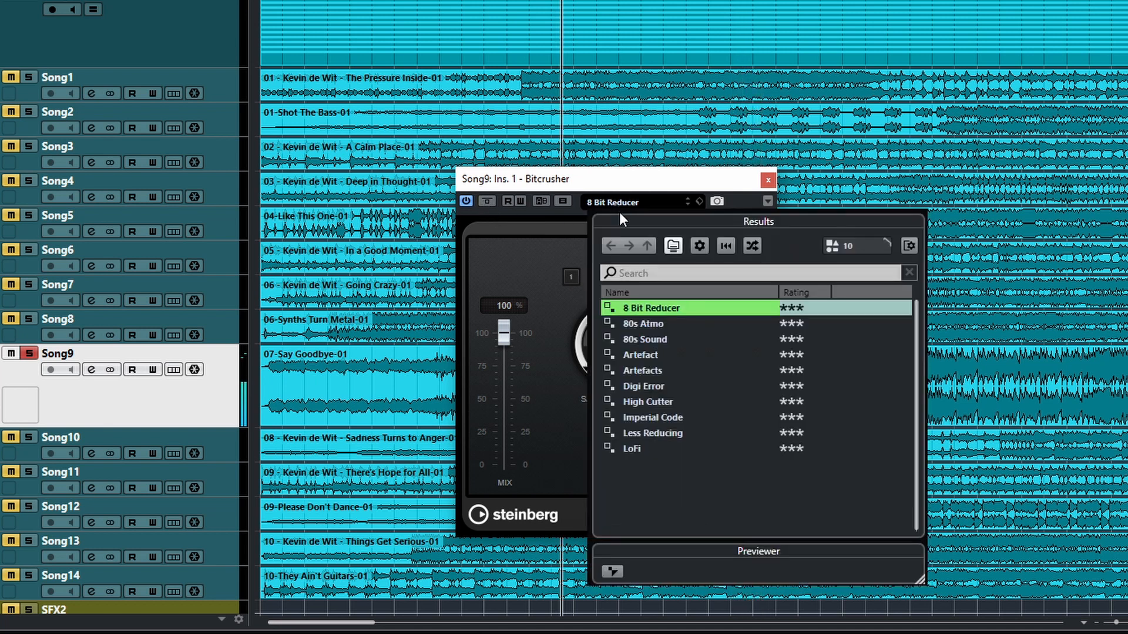
double_click(655, 324)
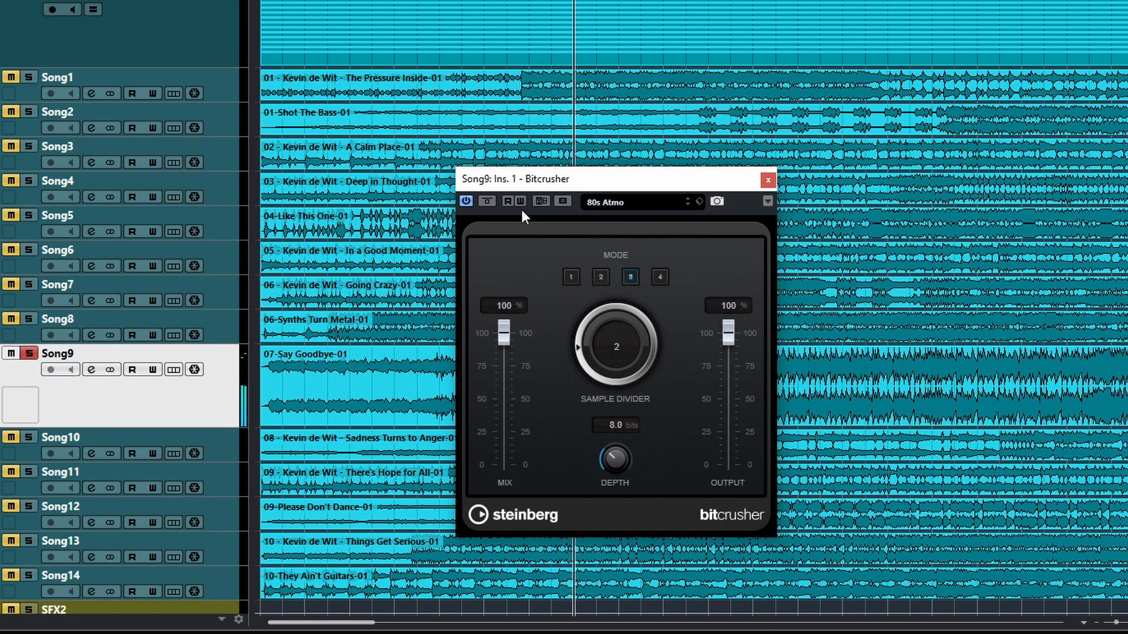
click(485, 201)
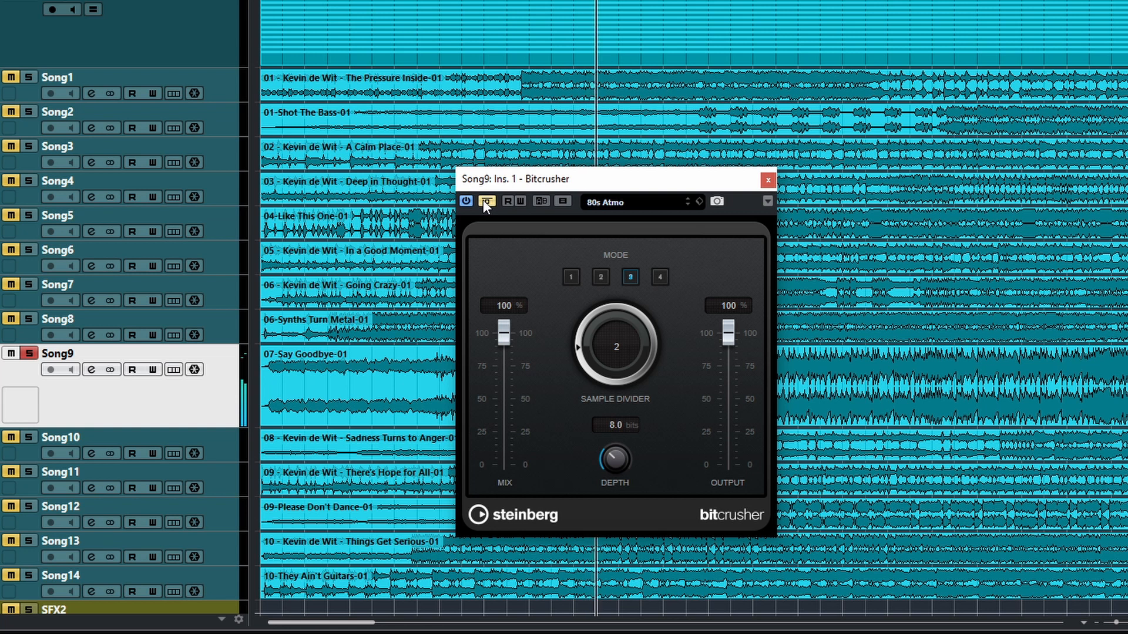
click(485, 201)
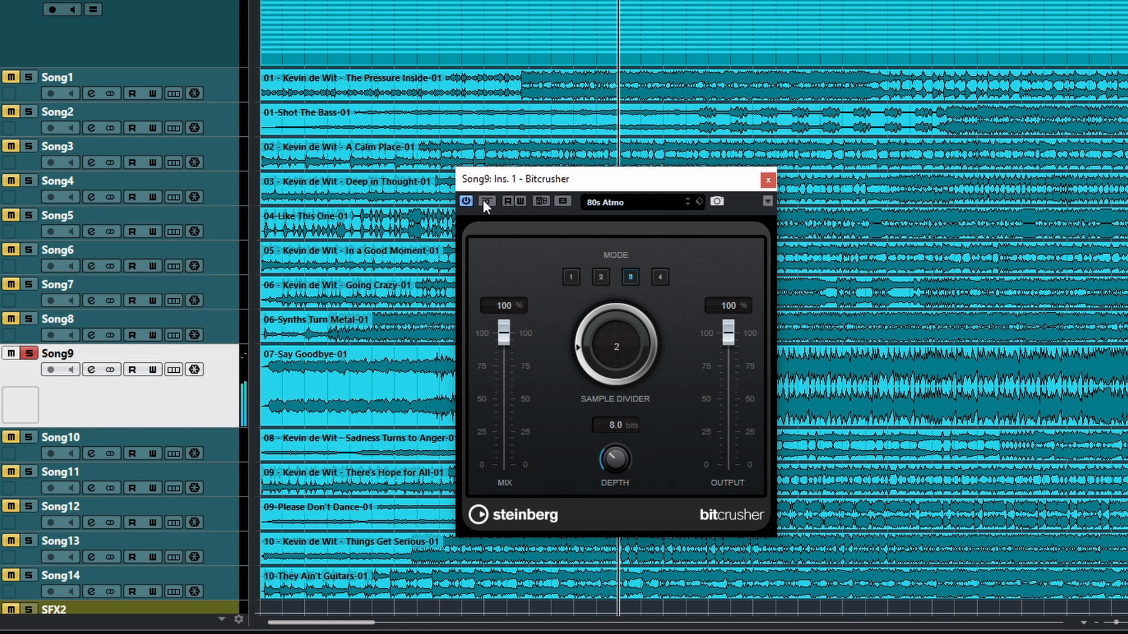
click(485, 201)
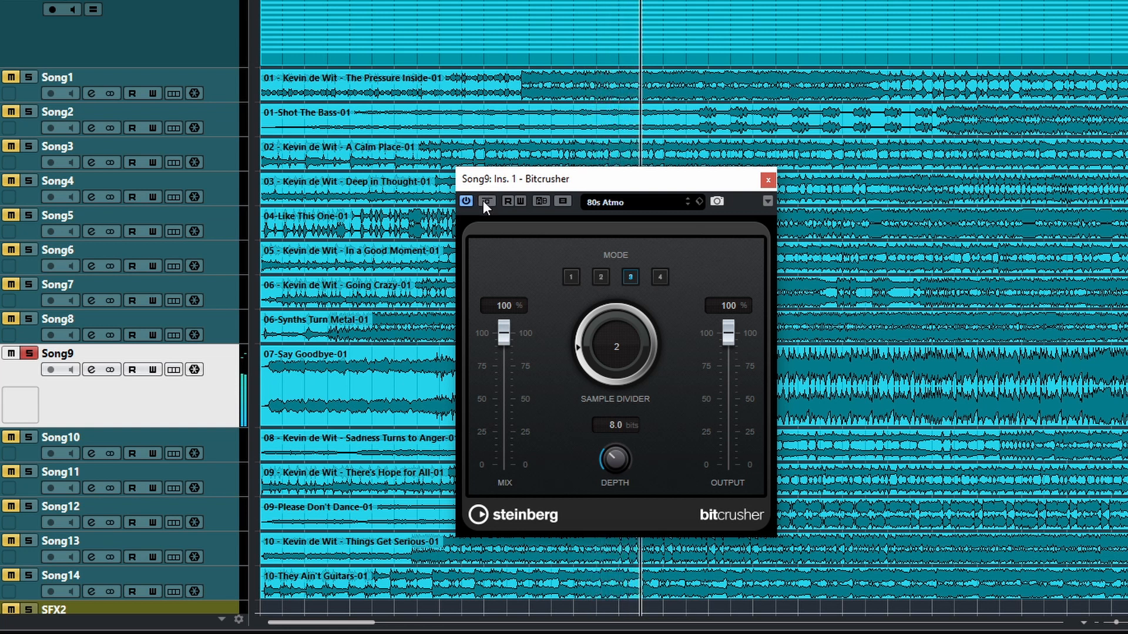
click(486, 201)
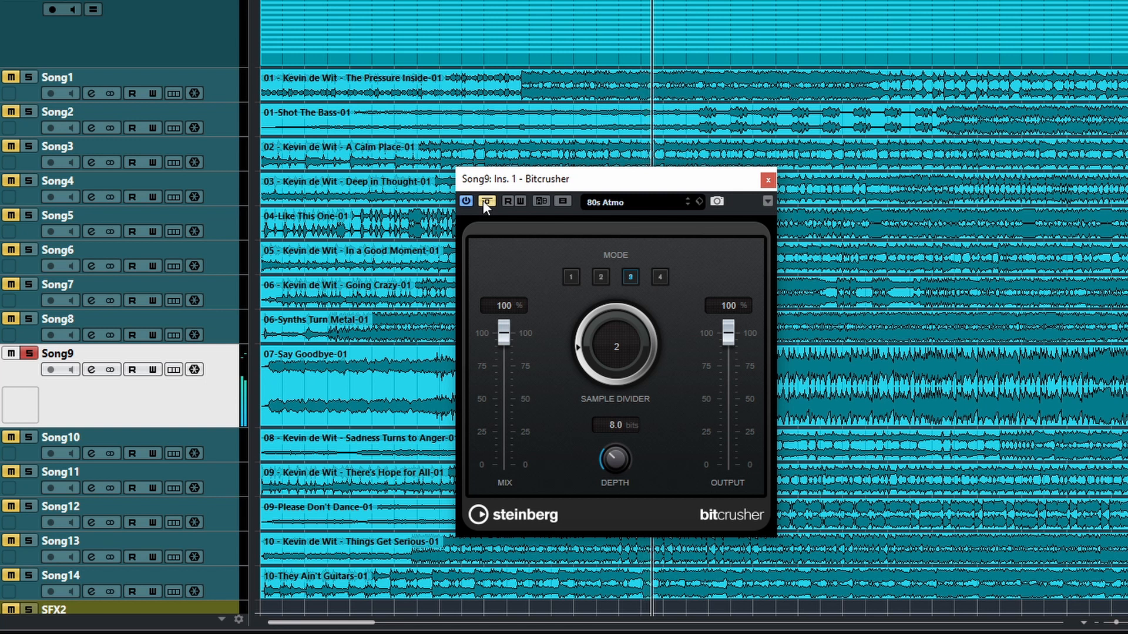
Step: Audition the 80s Sound, Digi Error, Imperial Code and Loud Pass presets, ending with Noisy Crusher loaded
click(615, 206)
click(662, 339)
double_click(661, 339)
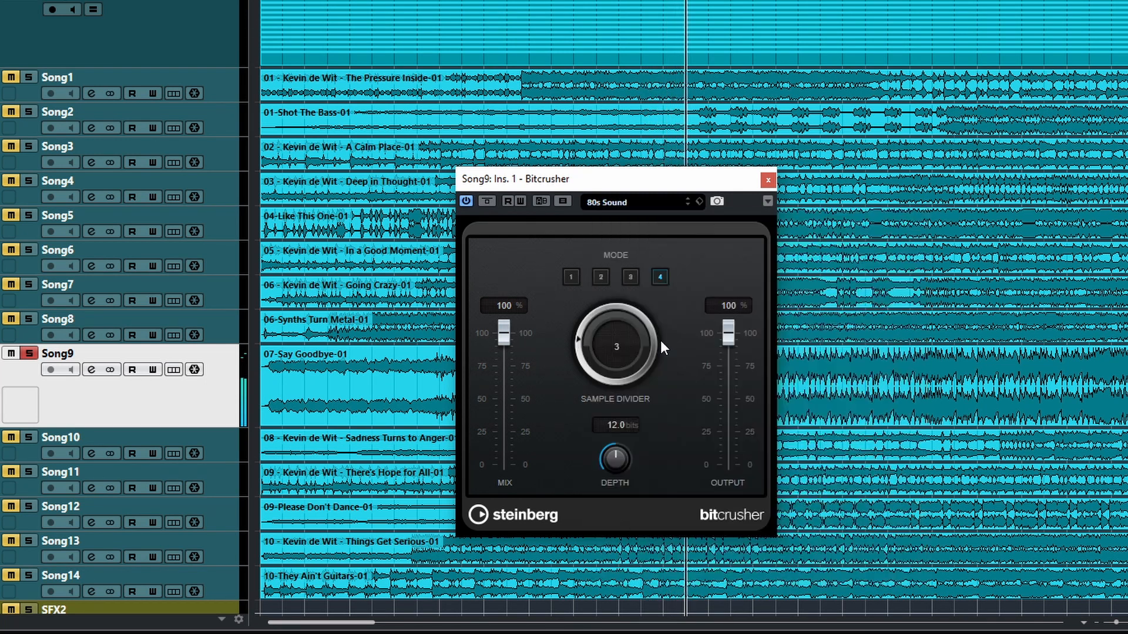
click(612, 206)
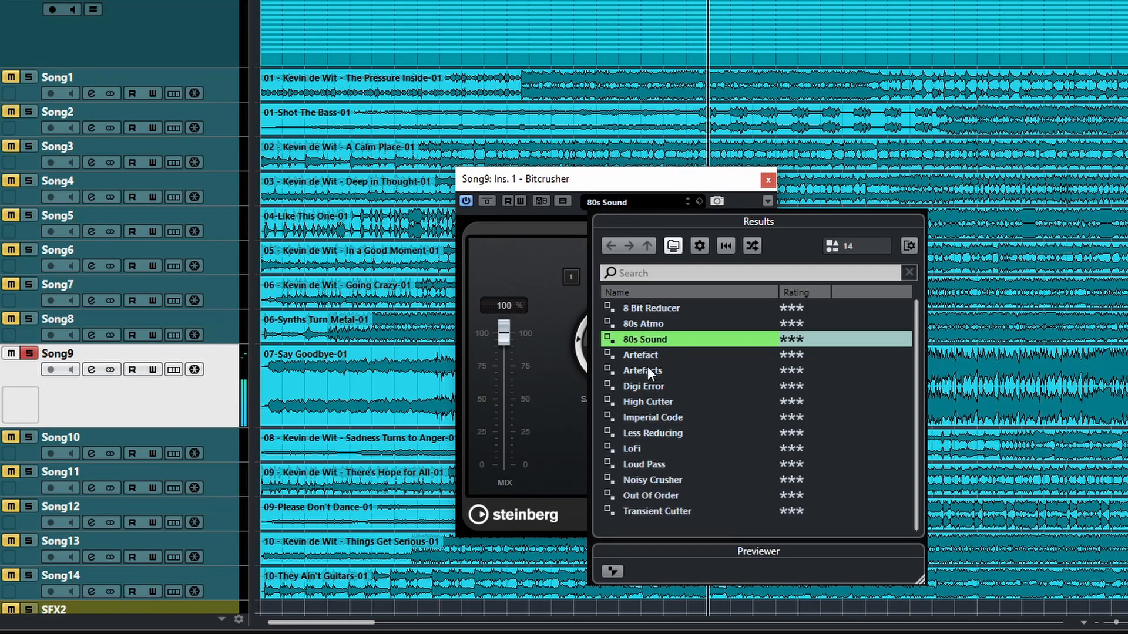
click(651, 388)
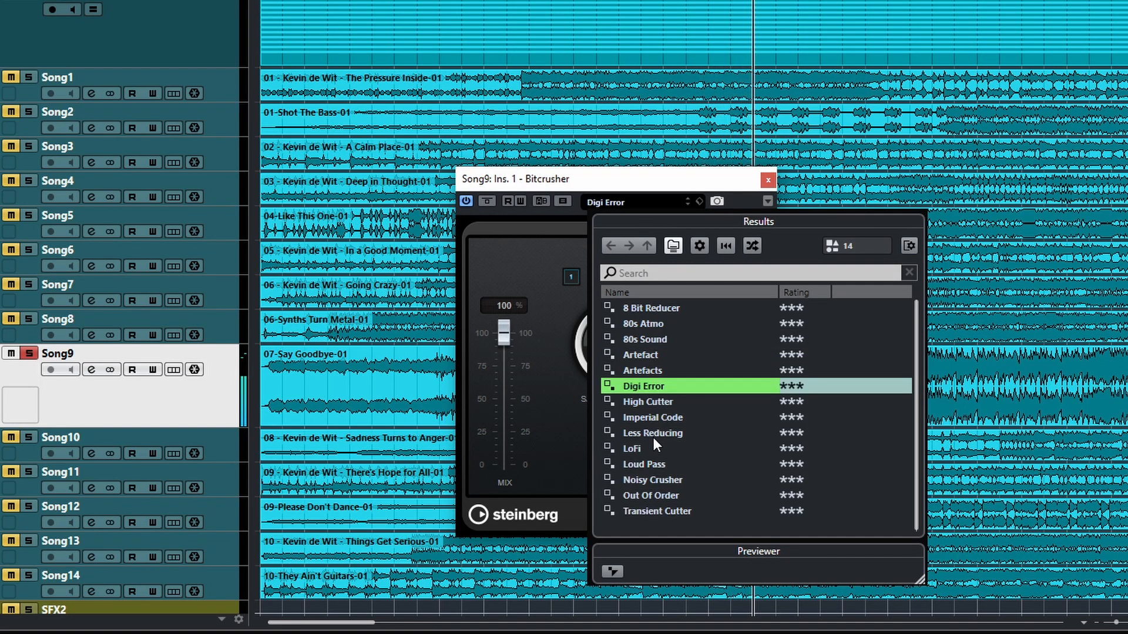
click(652, 414)
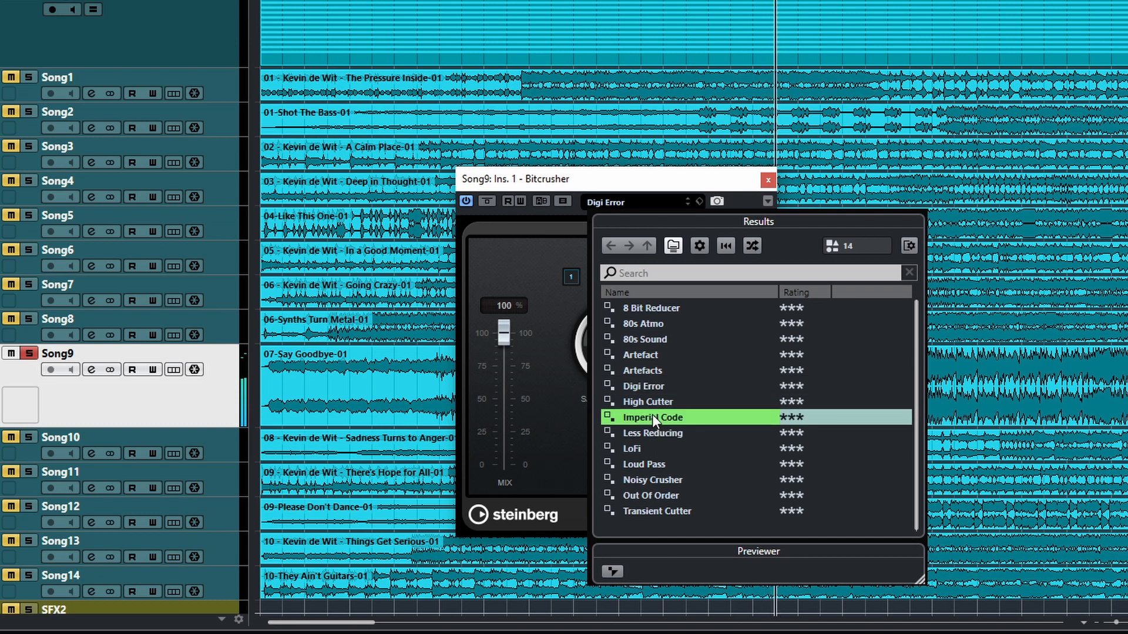
click(652, 464)
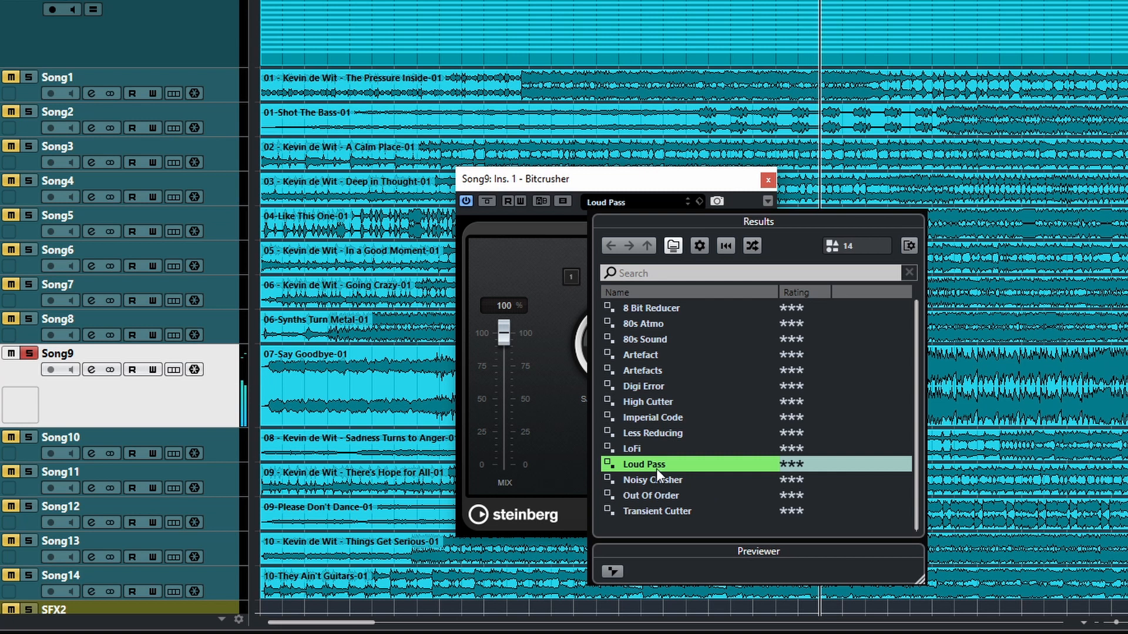
click(660, 482)
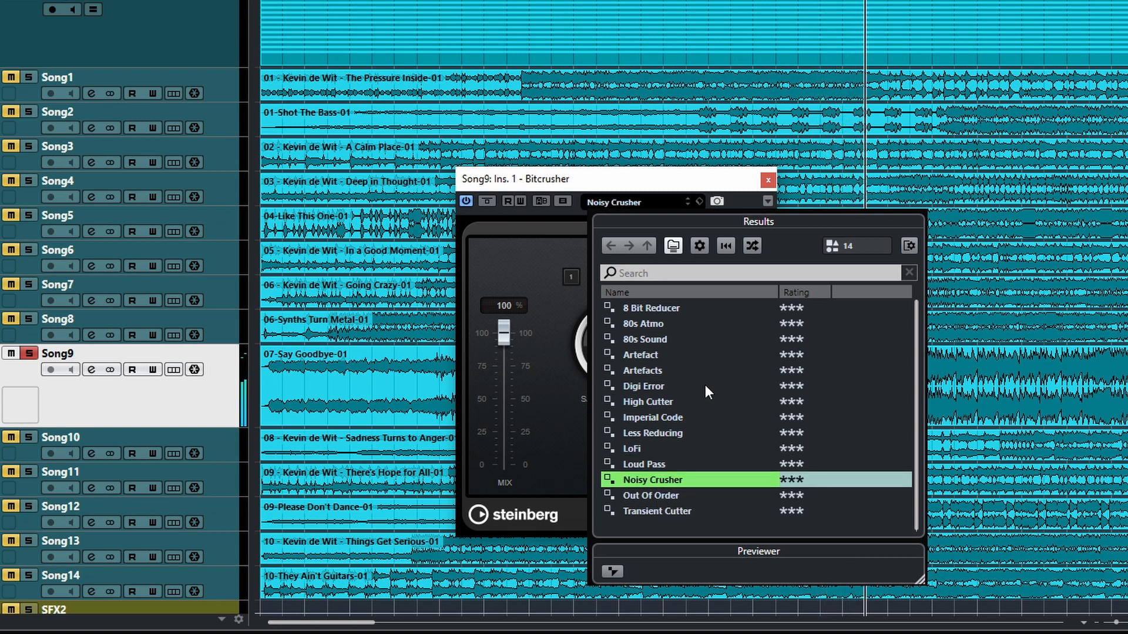
click(543, 233)
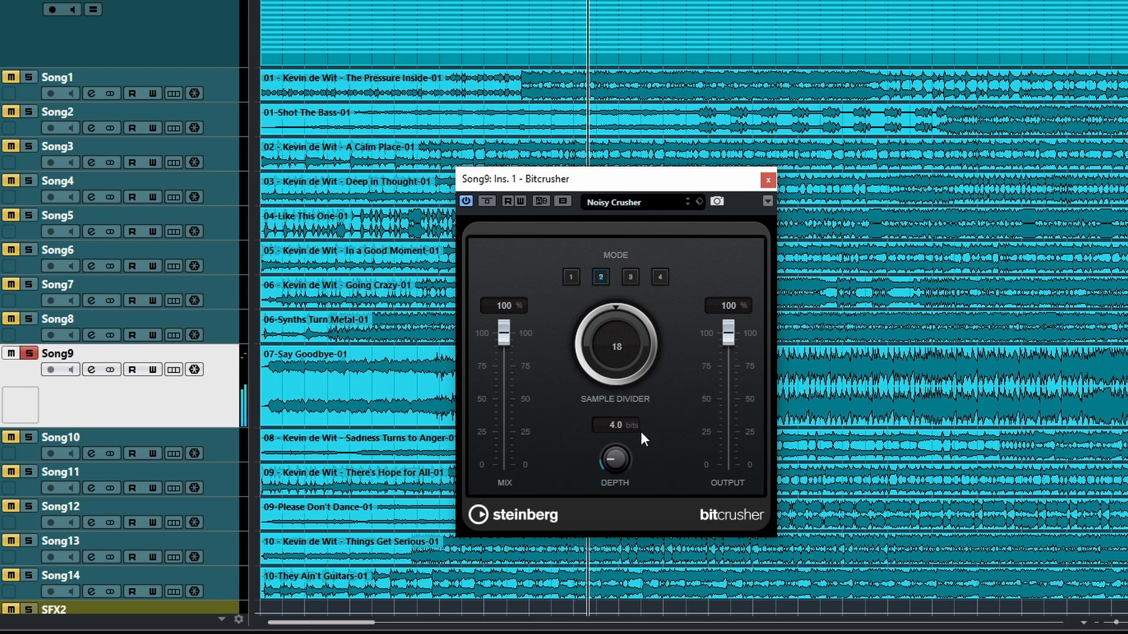
Step: Close the Song9 Bitcrusher and play the soloed EDrms1 track with its own Bitcrusher insert bypassed
click(767, 180)
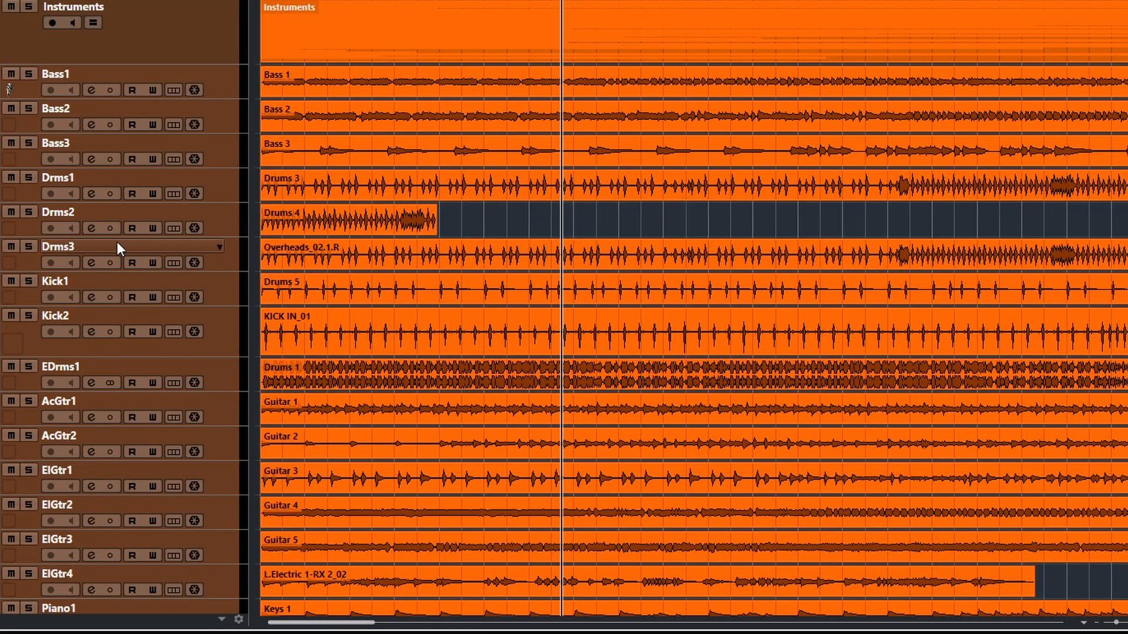
click(80, 383)
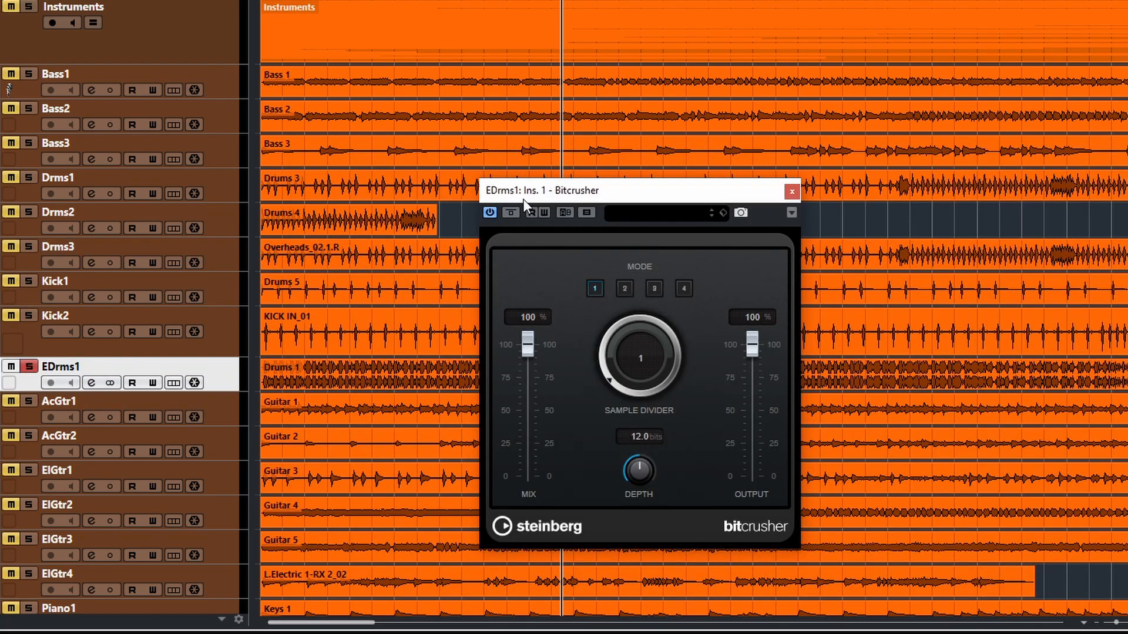
click(511, 212)
key(space)
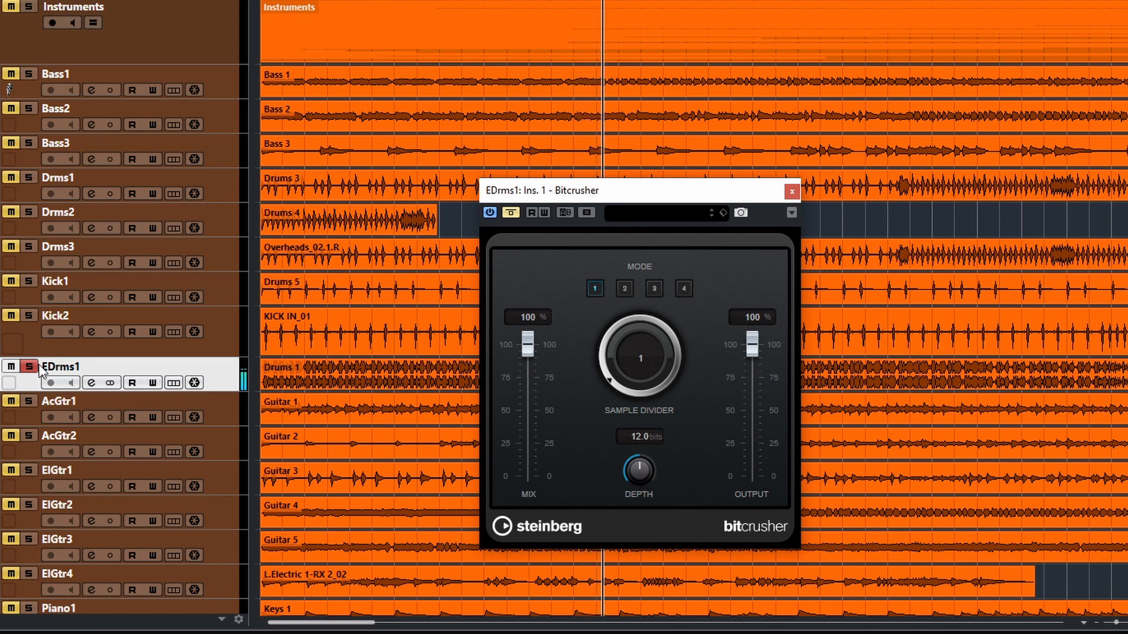
Step: Activate Bitcrusher on EDrms1, set the Sample Divider to 5 and switch to mode 2
click(510, 211)
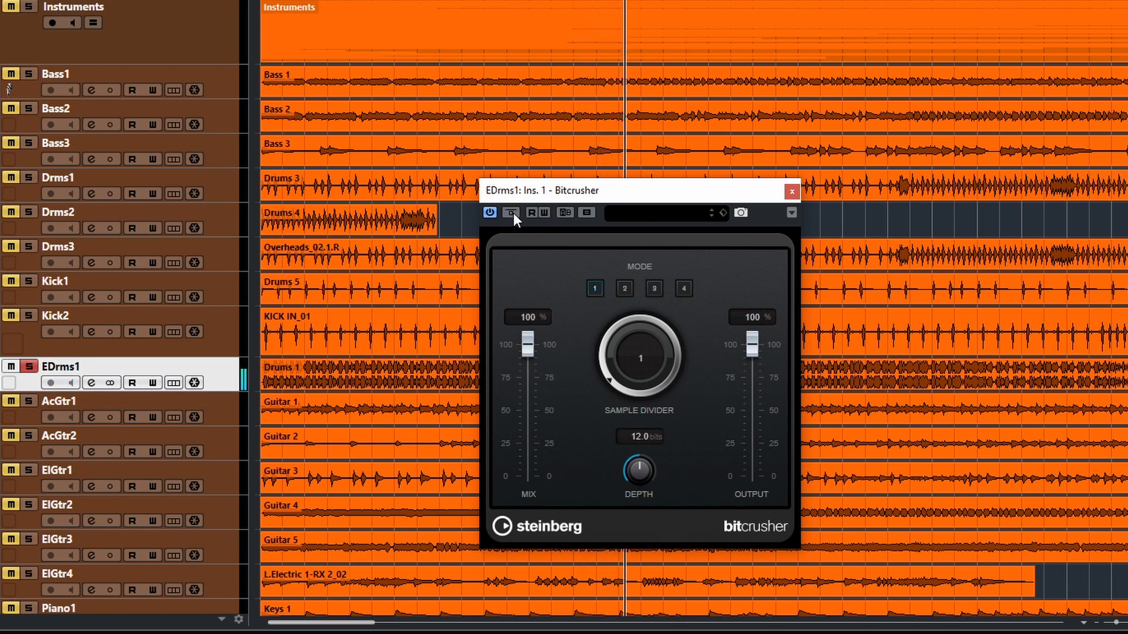
drag(622, 365, 616, 326)
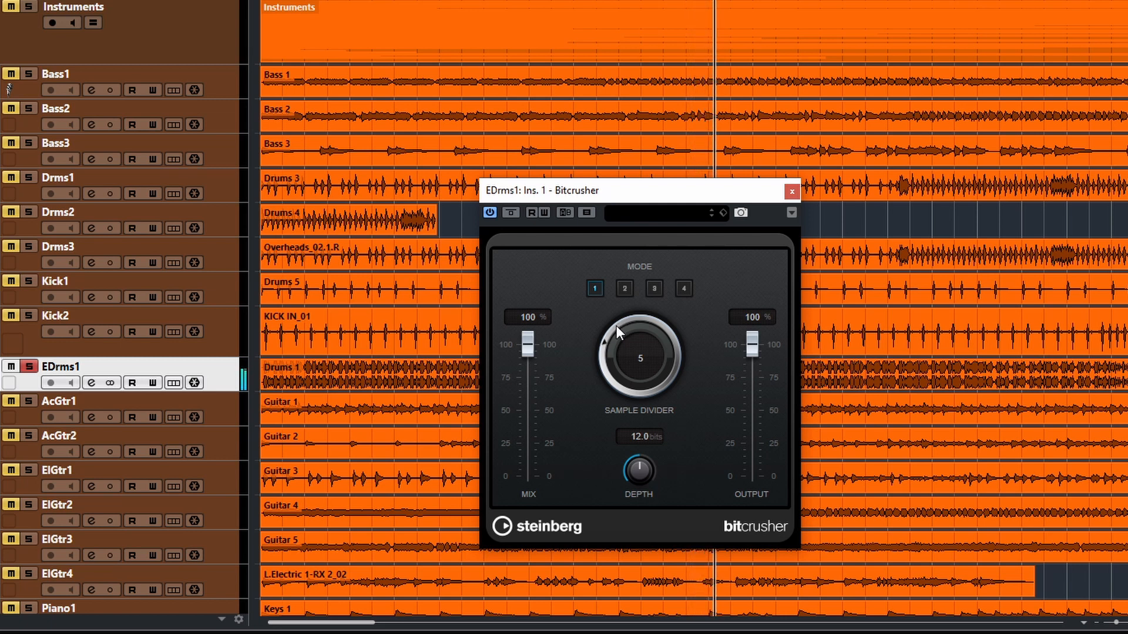
click(629, 290)
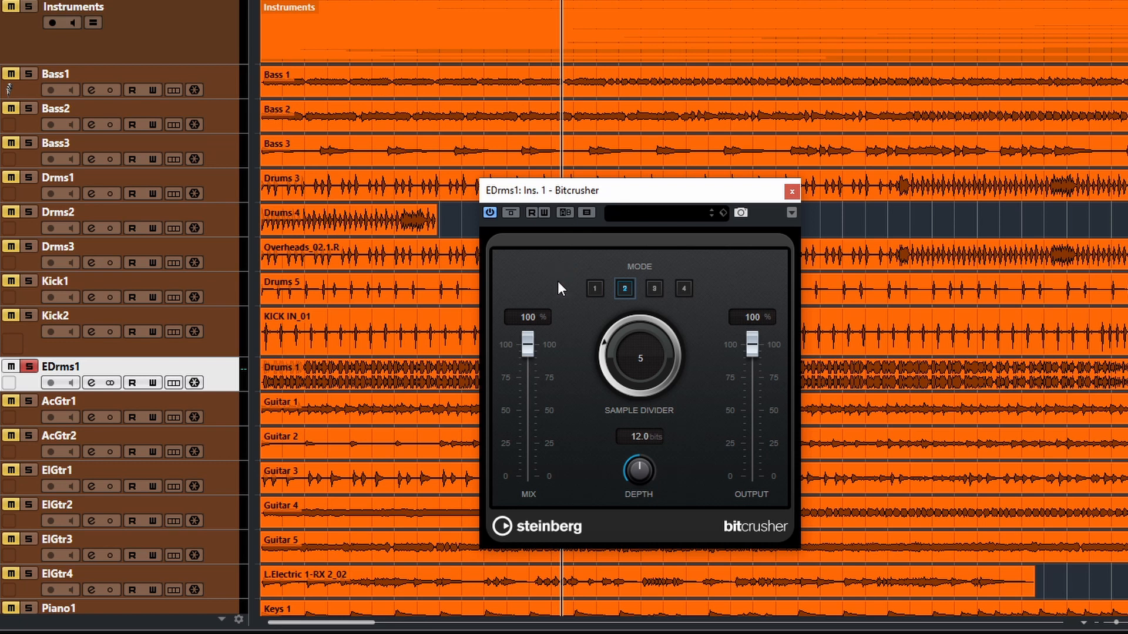
Step: Compare the drums with Bitcrusher bypassed and with the Mix at 0% and 100%, leaving the Mix at 100%
click(511, 212)
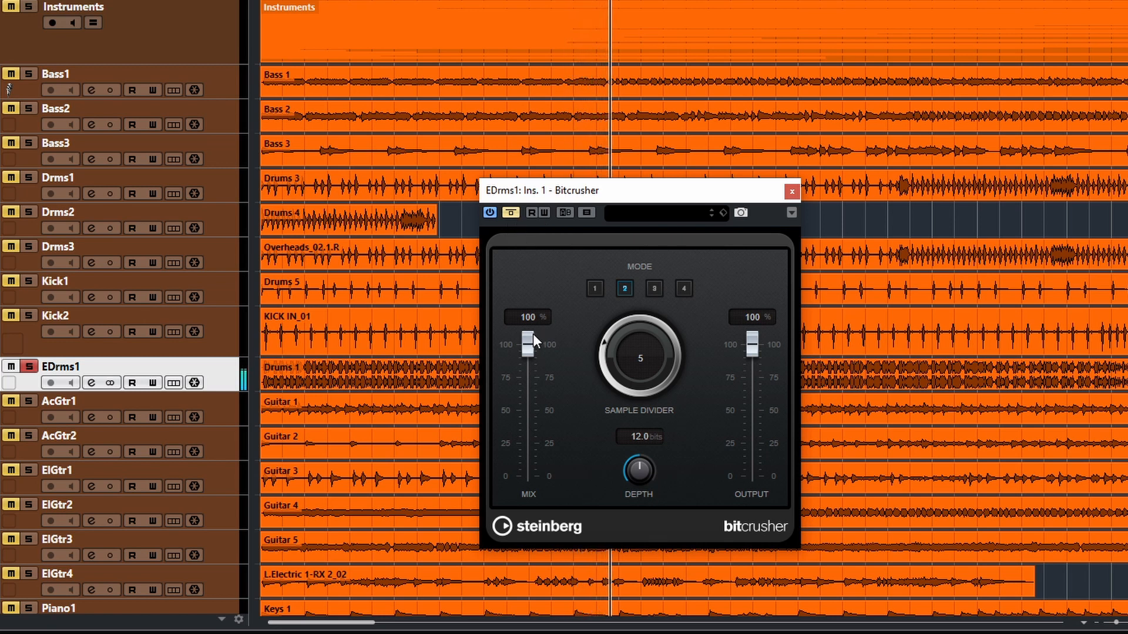
drag(528, 344, 528, 477)
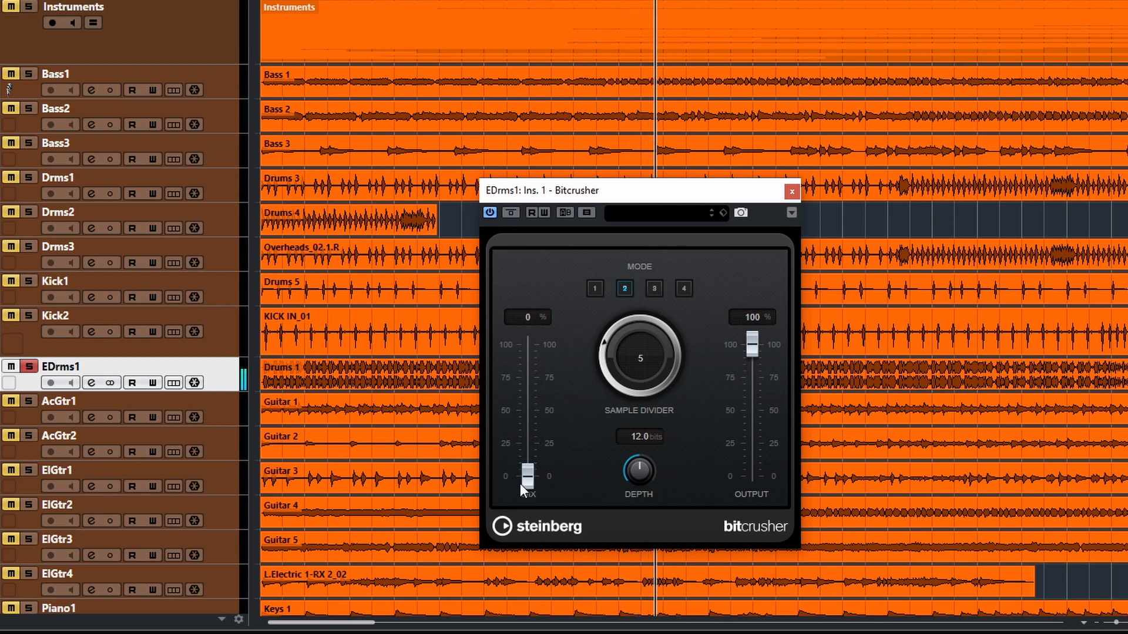
drag(528, 479, 535, 348)
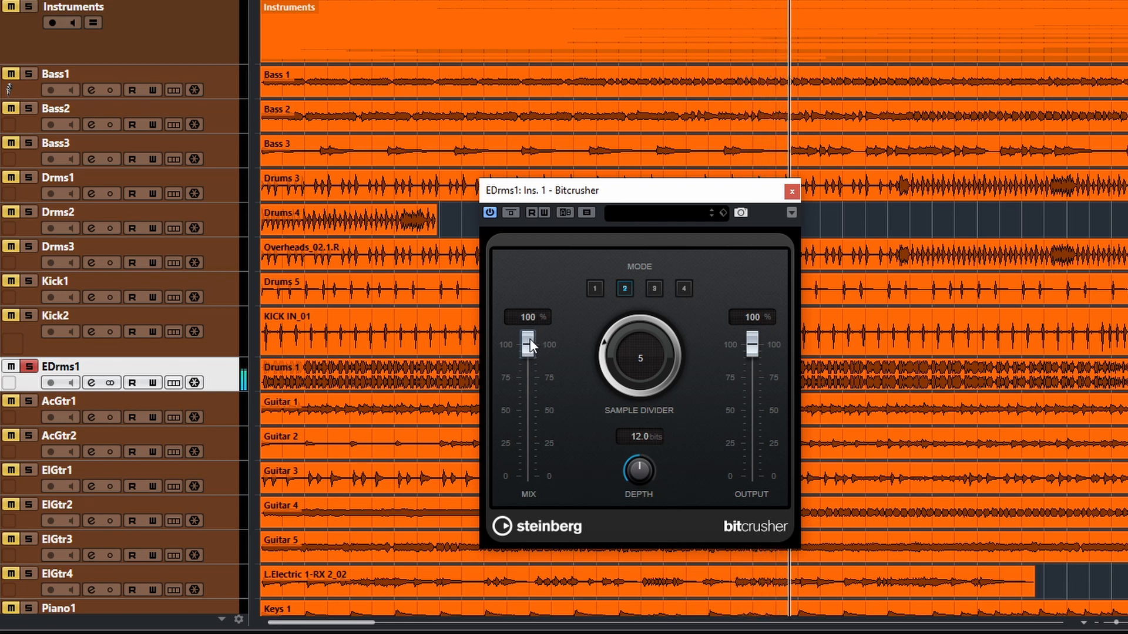
drag(524, 350, 504, 313)
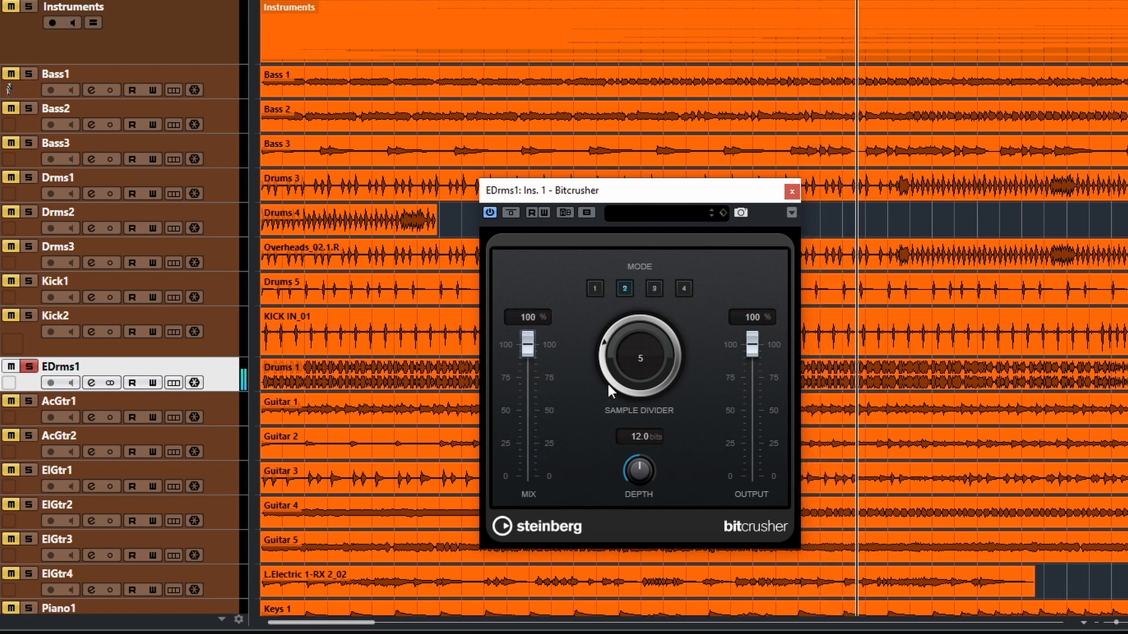
Step: Switch Bitcrusher to mode 3 and adjust the Sample Divider through 20 and 22, settling on 21
drag(611, 376, 660, 291)
click(659, 291)
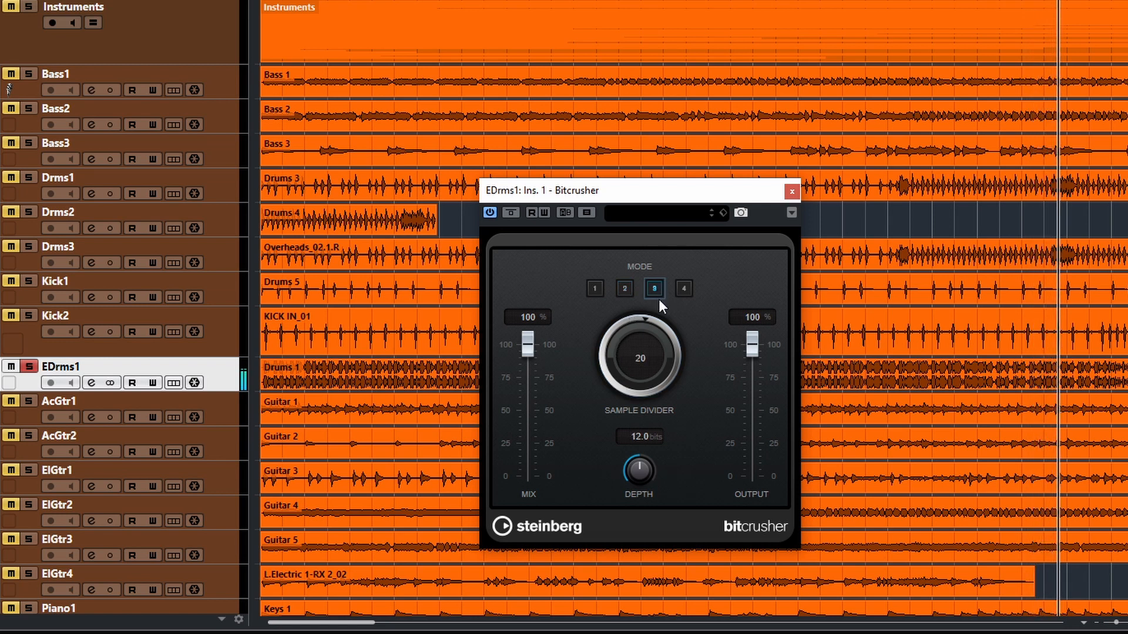
drag(611, 340, 611, 334)
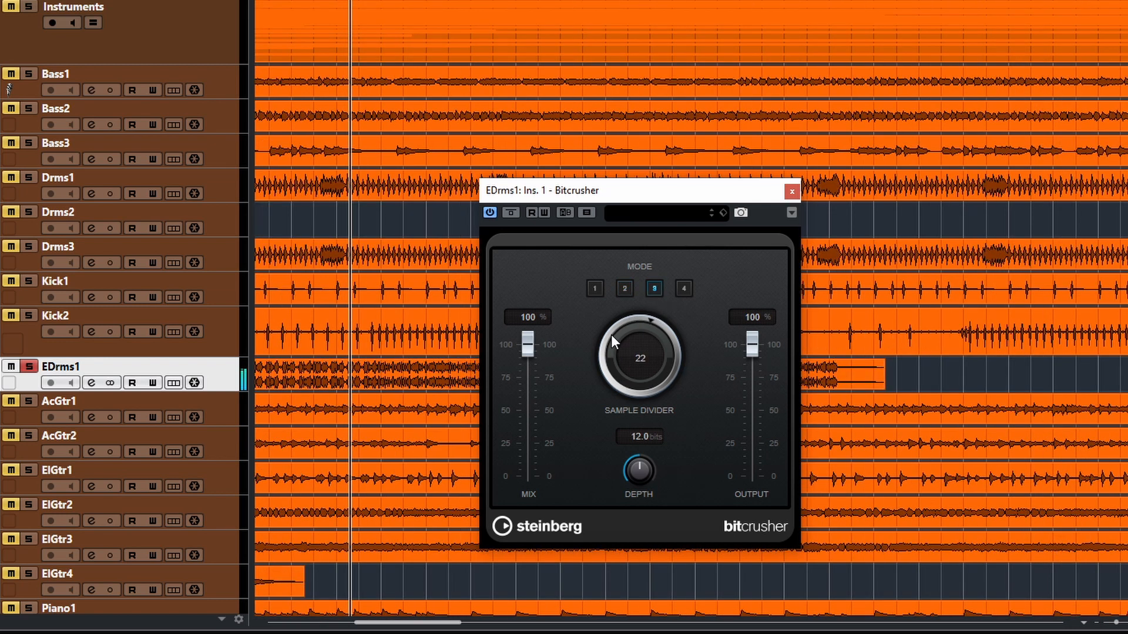
drag(611, 334, 615, 347)
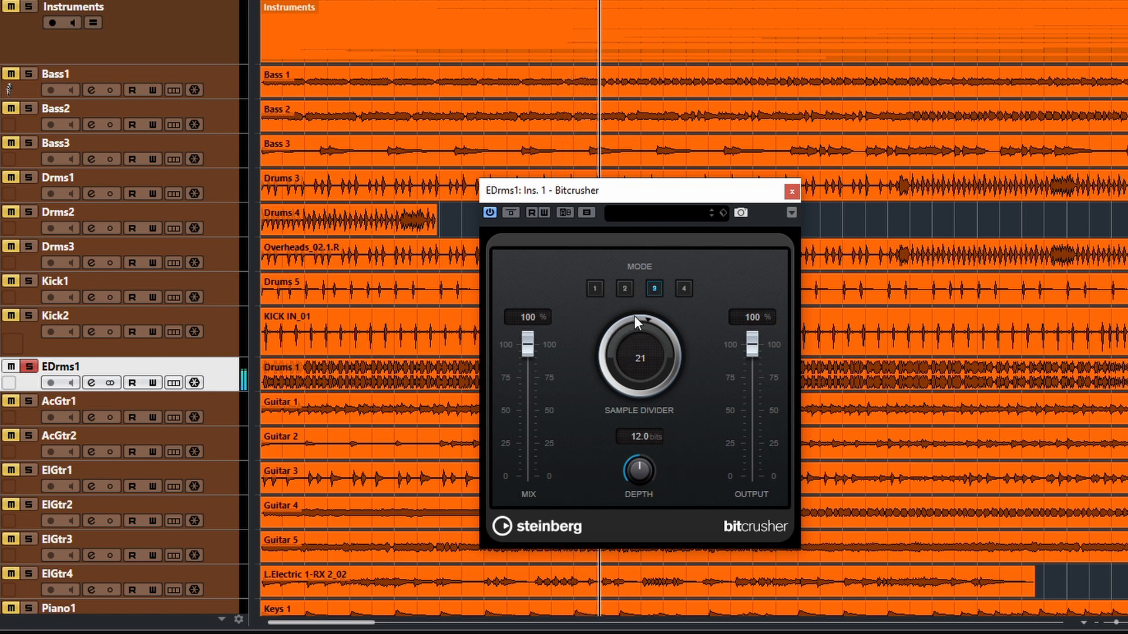
Step: Compare the mode 3 drum sound bypassed and active, and lower the Sample Divider to 3
click(511, 213)
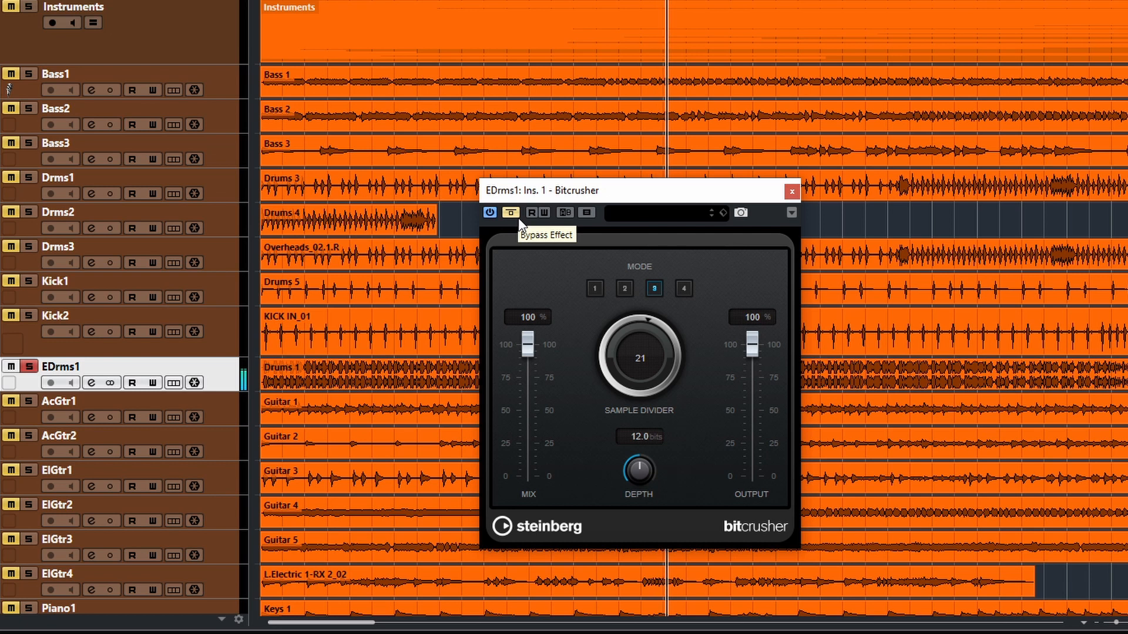
click(516, 215)
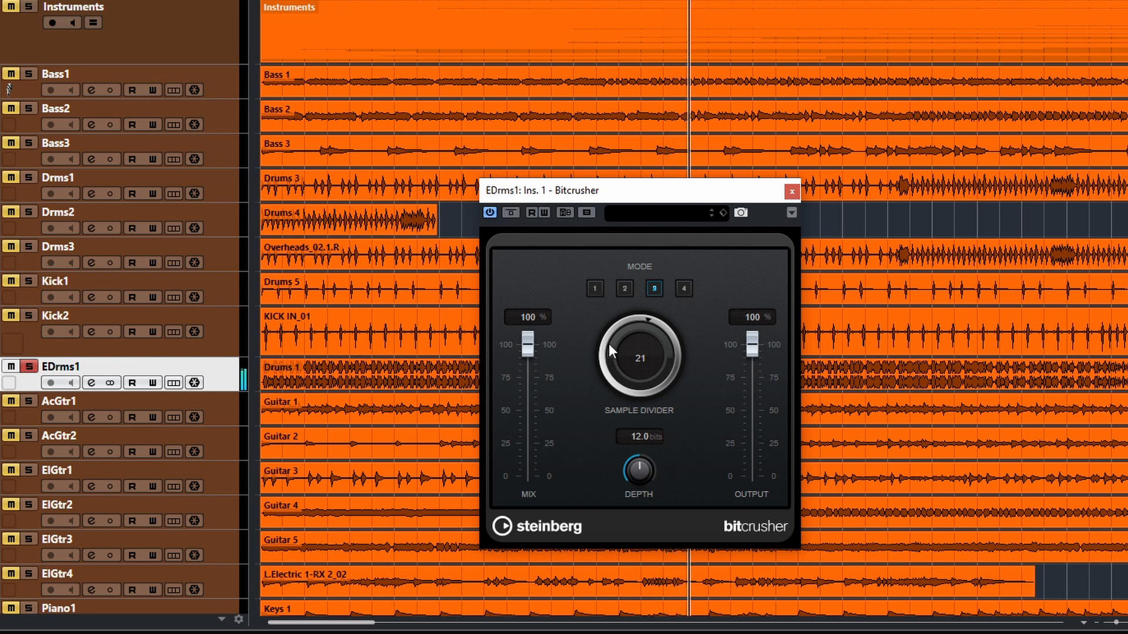
drag(614, 323, 638, 410)
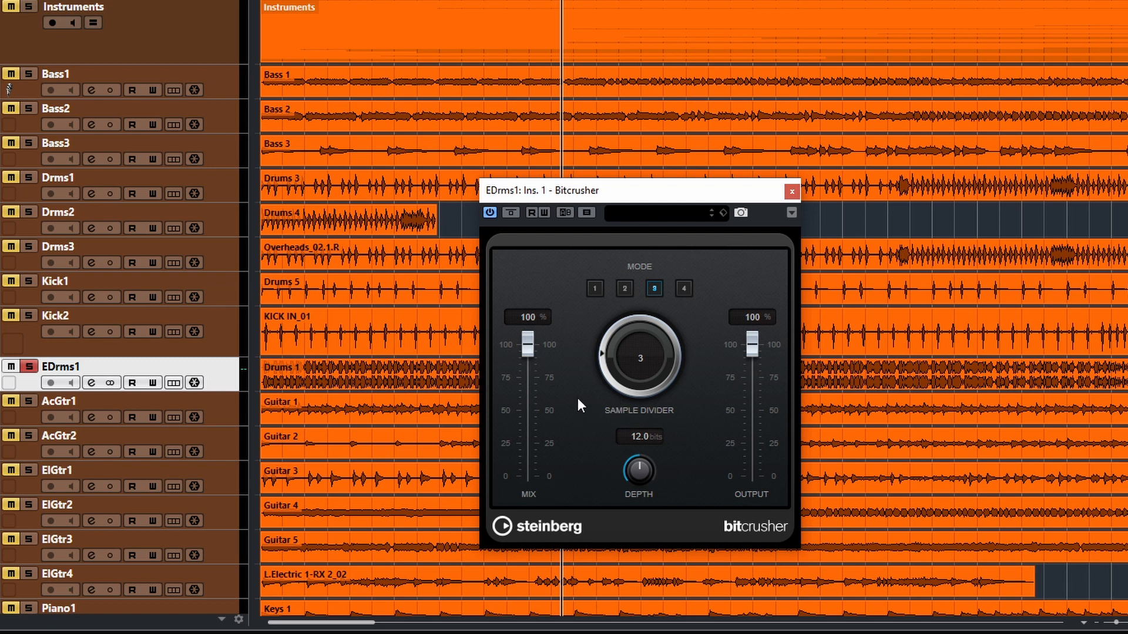
Step: Switch to mode 4 with a Sample Divider of 10 and a Depth of 3 bits, and try a lower Mix, leaving it at 100%
drag(598, 370, 638, 308)
click(682, 288)
drag(602, 347, 617, 365)
drag(635, 449, 651, 544)
drag(619, 361, 637, 390)
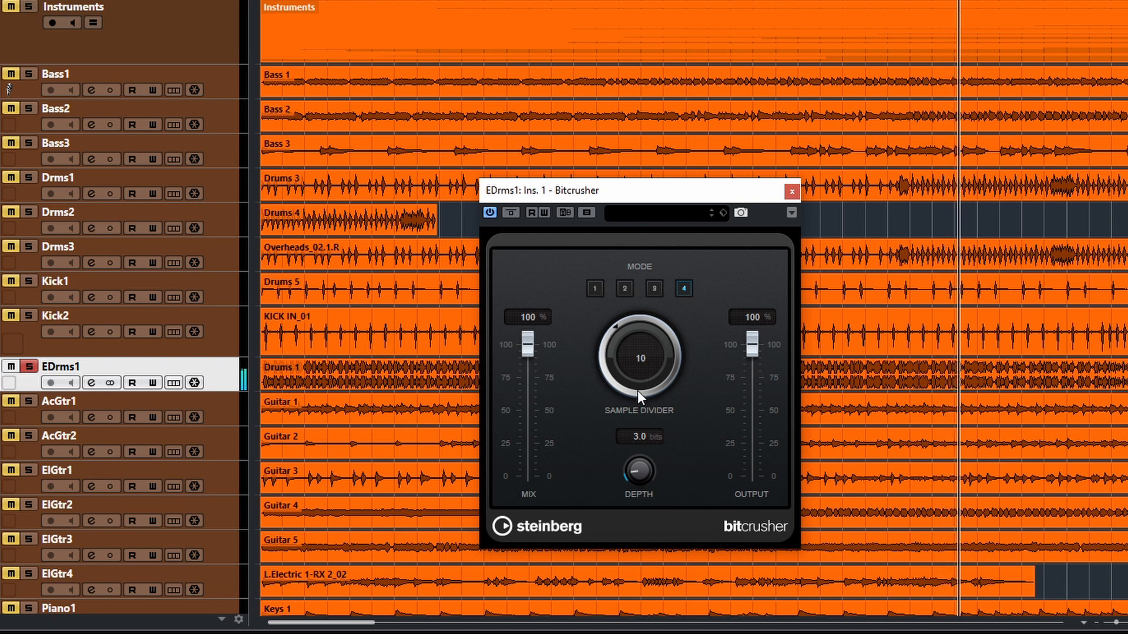
drag(528, 343, 537, 481)
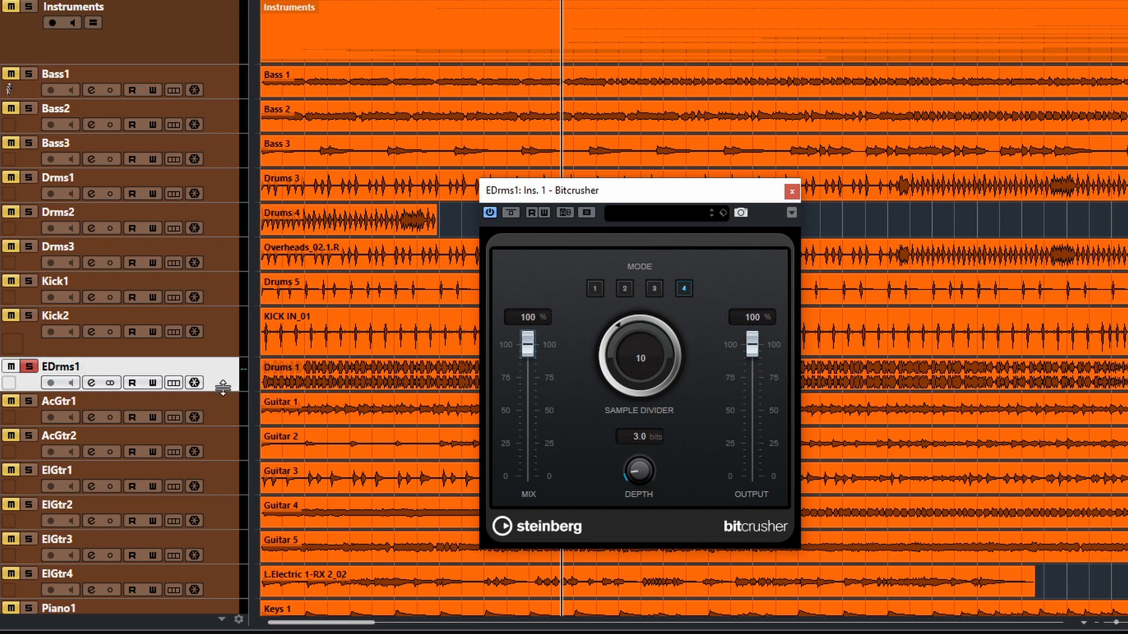
Step: Duplicate the EDrms1 track and solo the copy alongside the original
drag(630, 196, 895, 174)
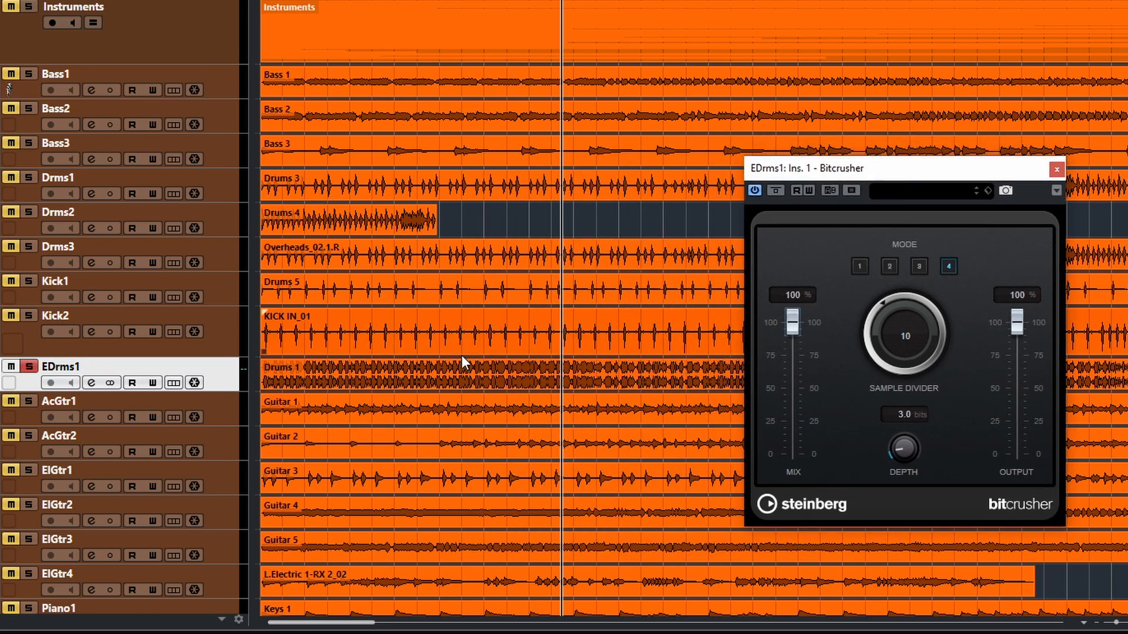
right_click(229, 385)
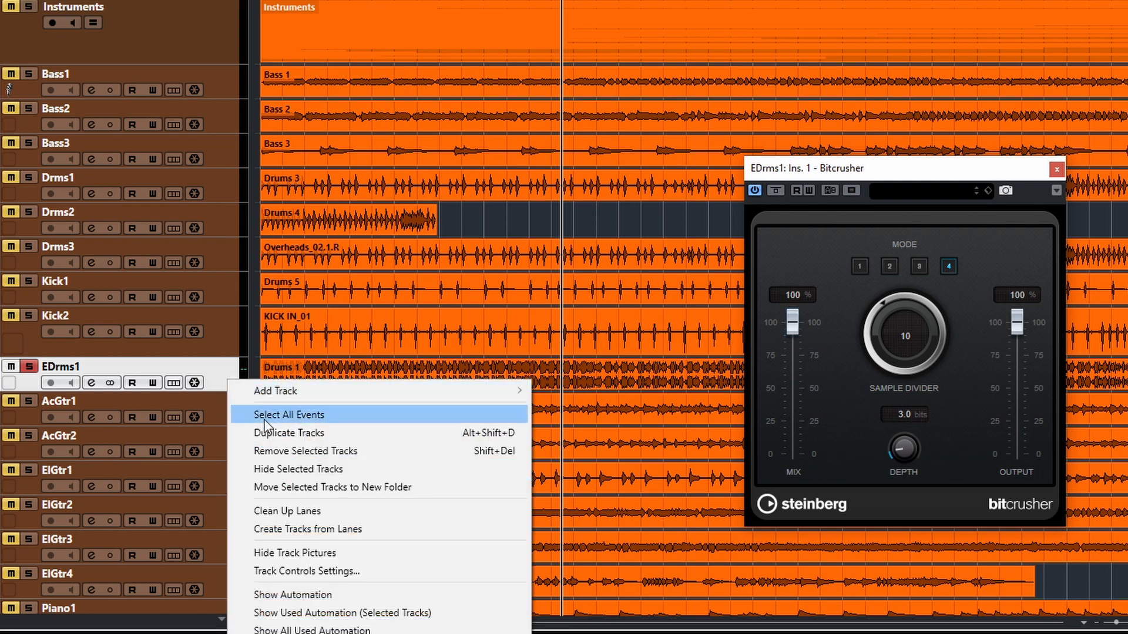
click(296, 433)
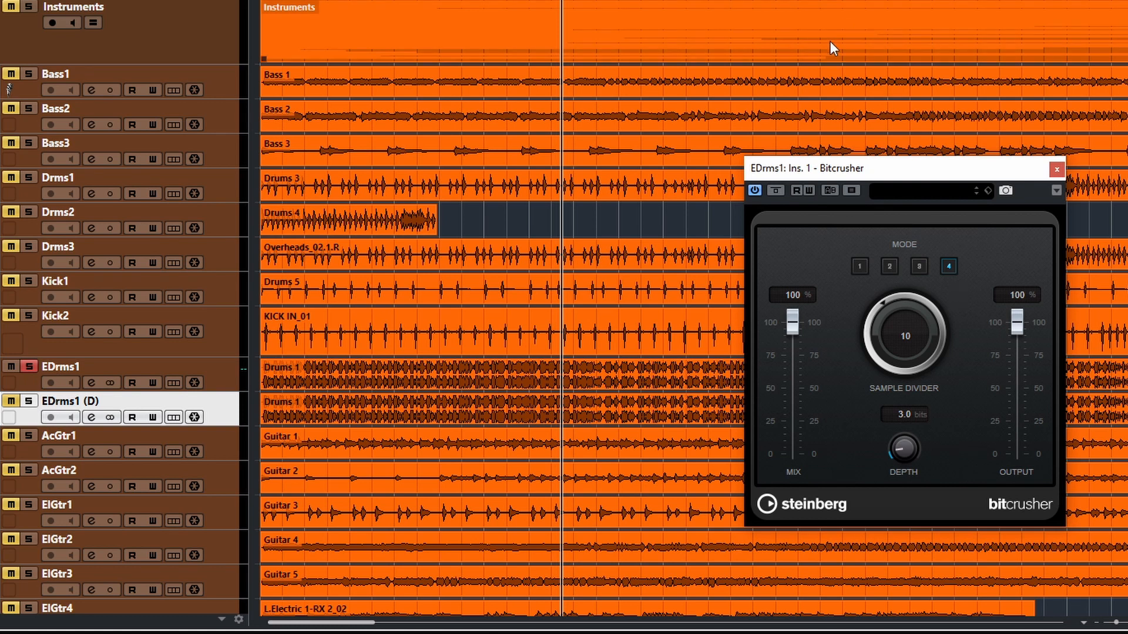
click(28, 401)
click(209, 387)
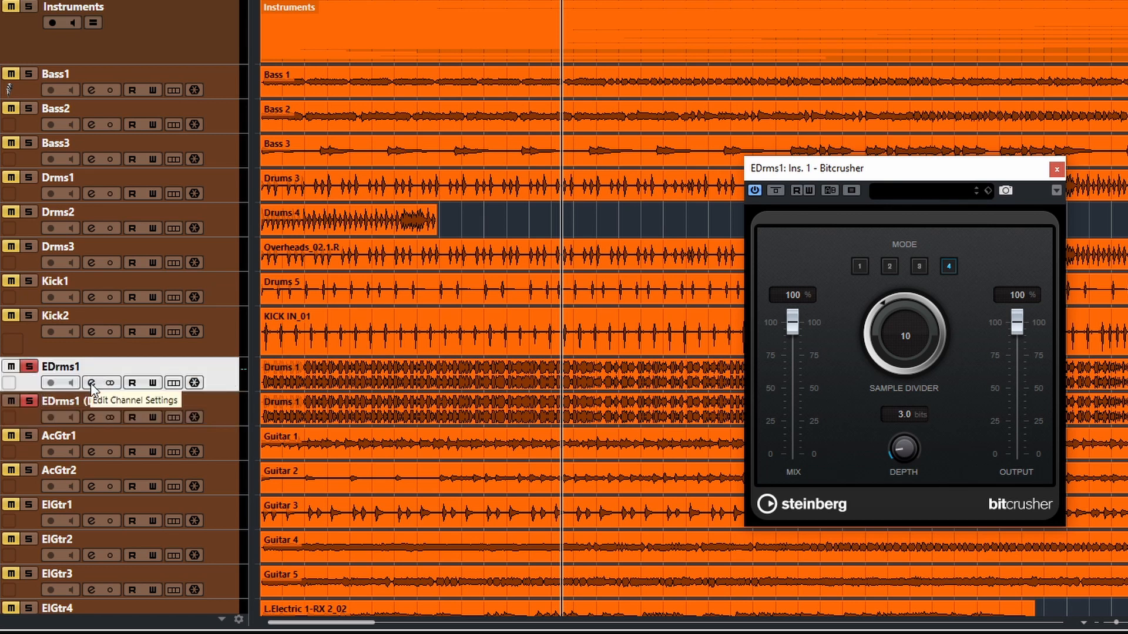
Step: Remove the Bitcrusher insert from the duplicated EDrms1 (D) track so it stays clean
click(1056, 169)
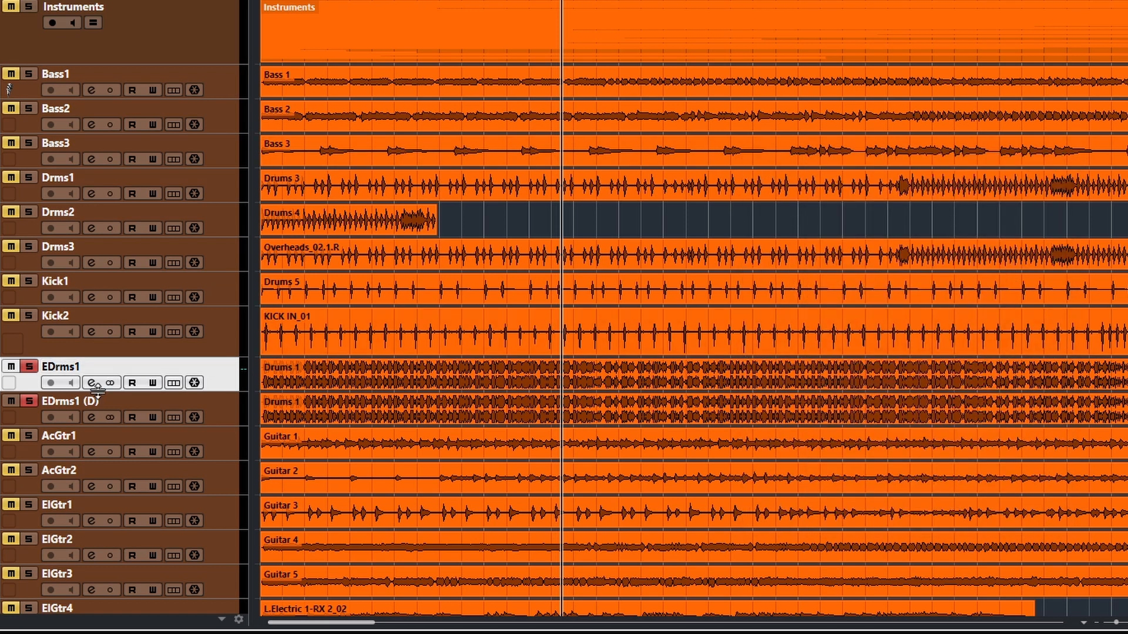
click(91, 412)
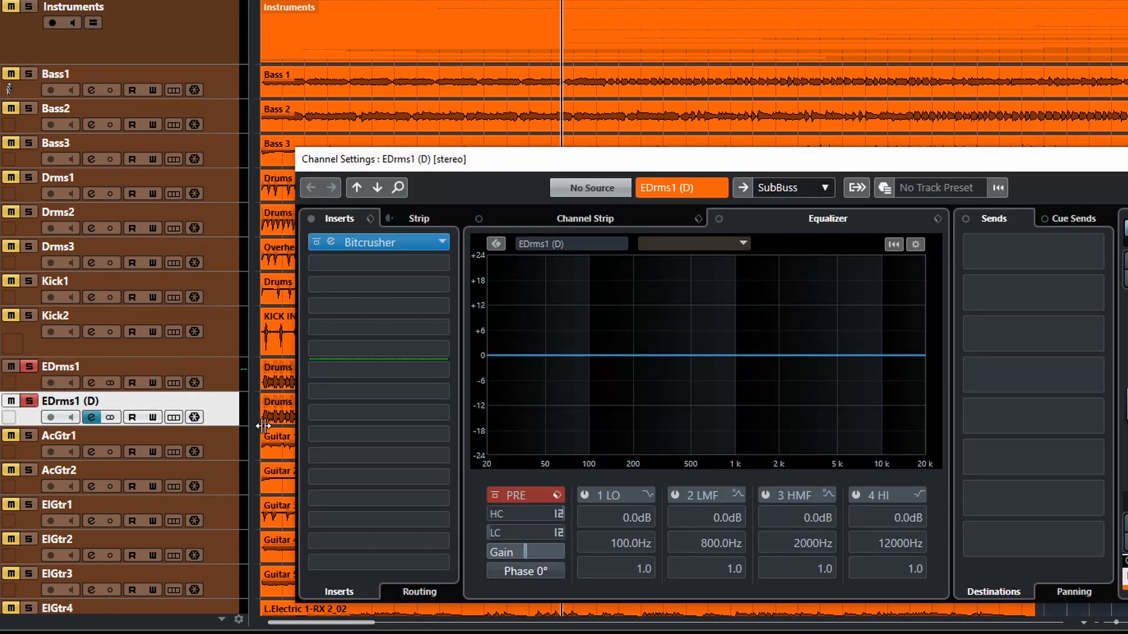
click(447, 242)
click(558, 351)
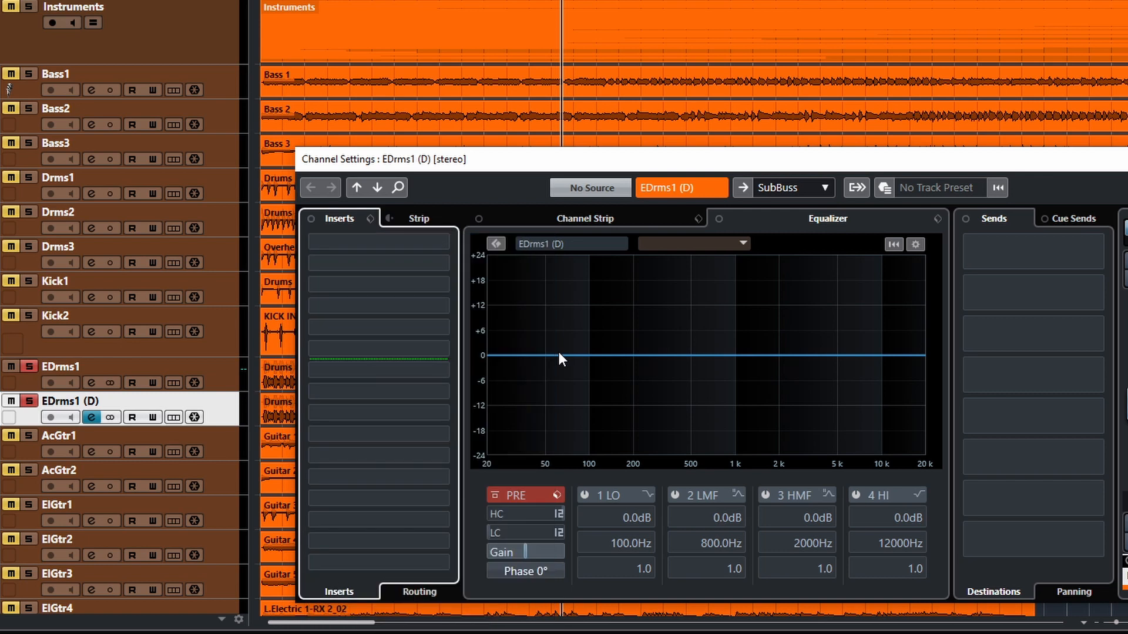
click(1127, 159)
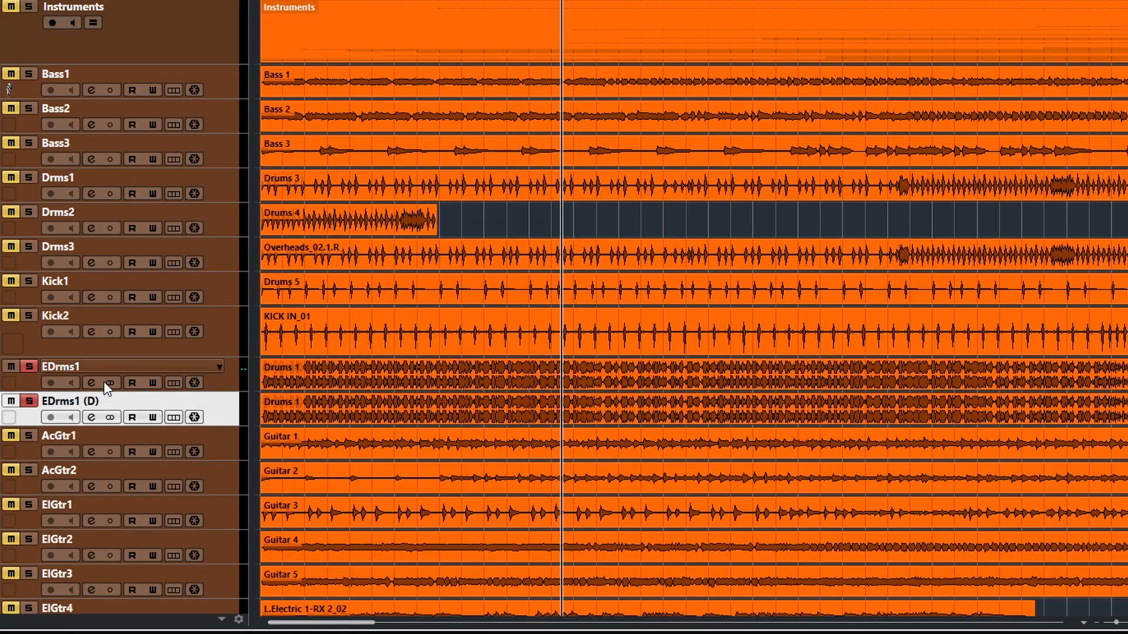
Step: Play the clean and crushed drum tracks together and compare them with the EDrms1 solo off and on
click(235, 377)
click(229, 413)
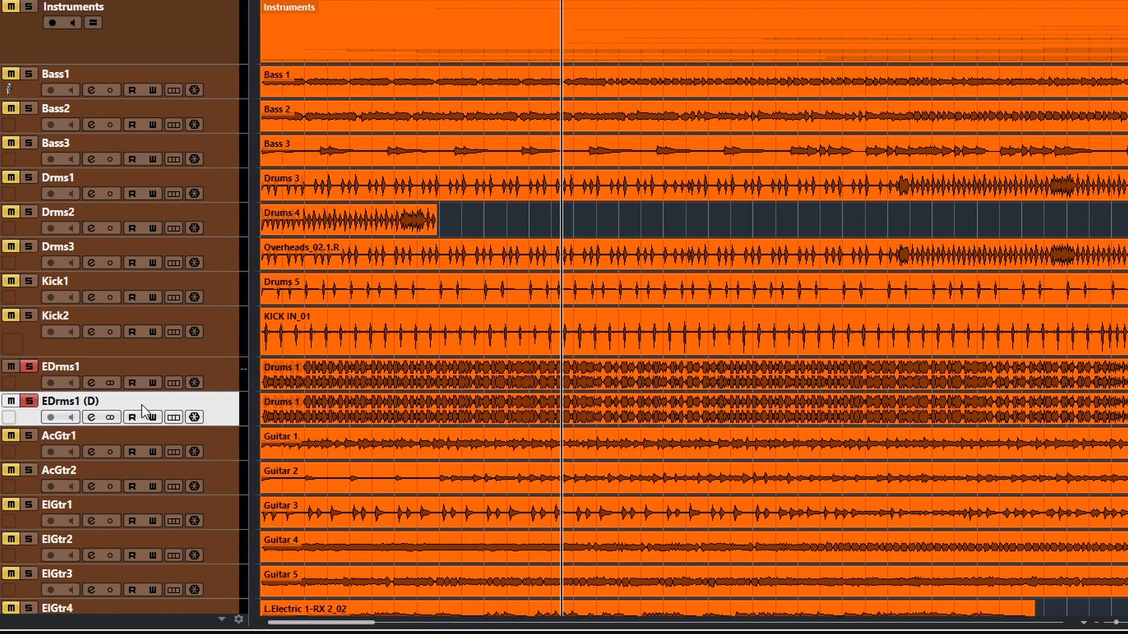
key(space)
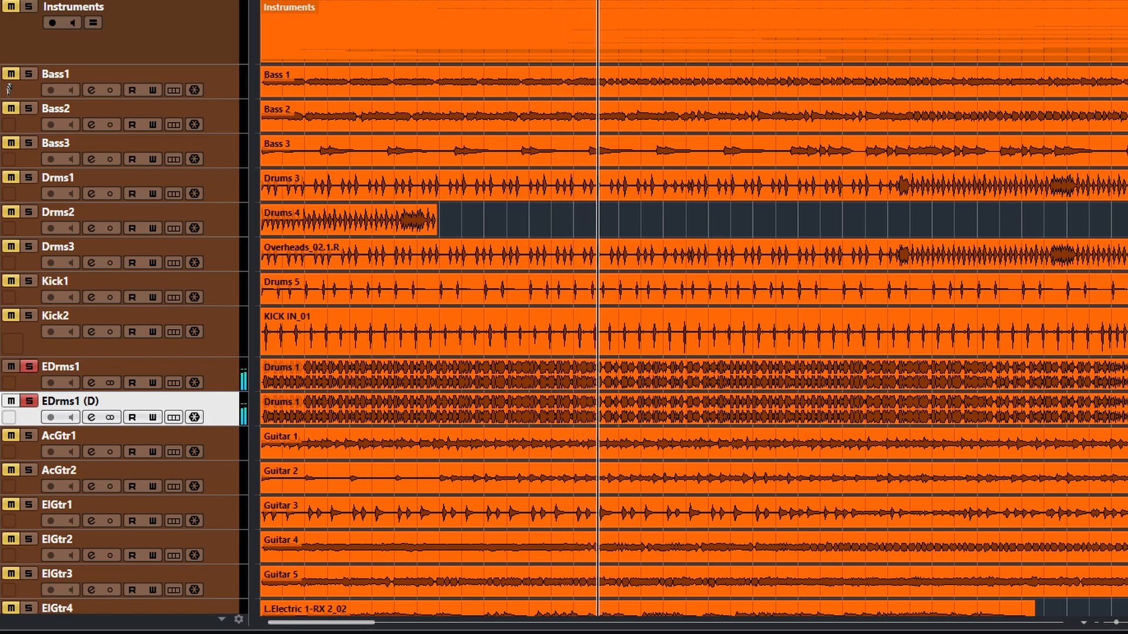
click(218, 379)
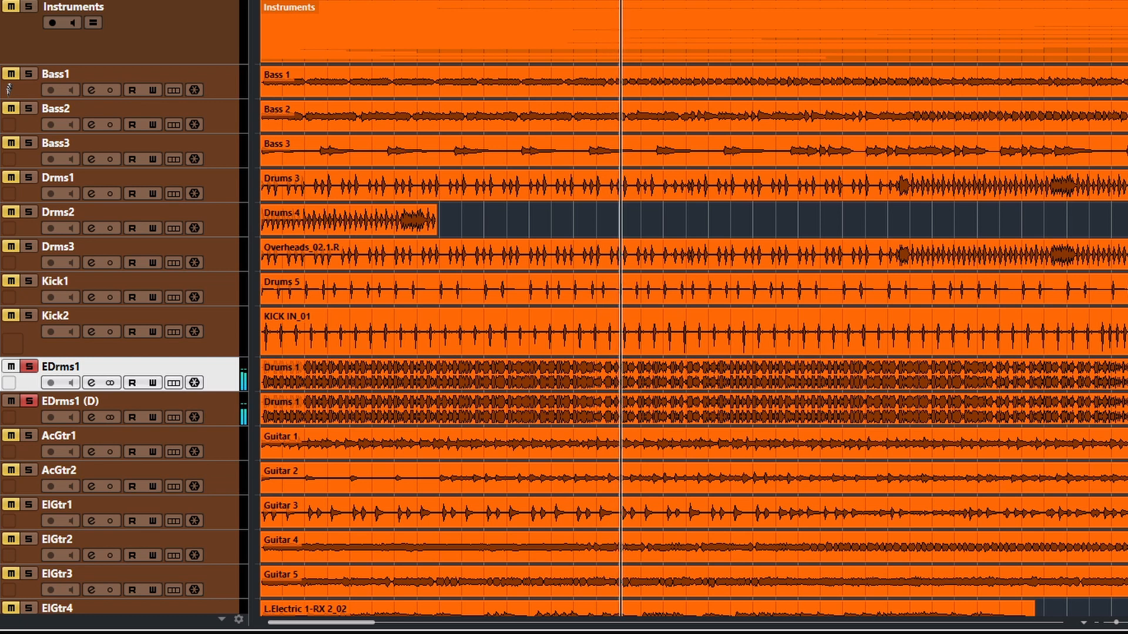
click(28, 366)
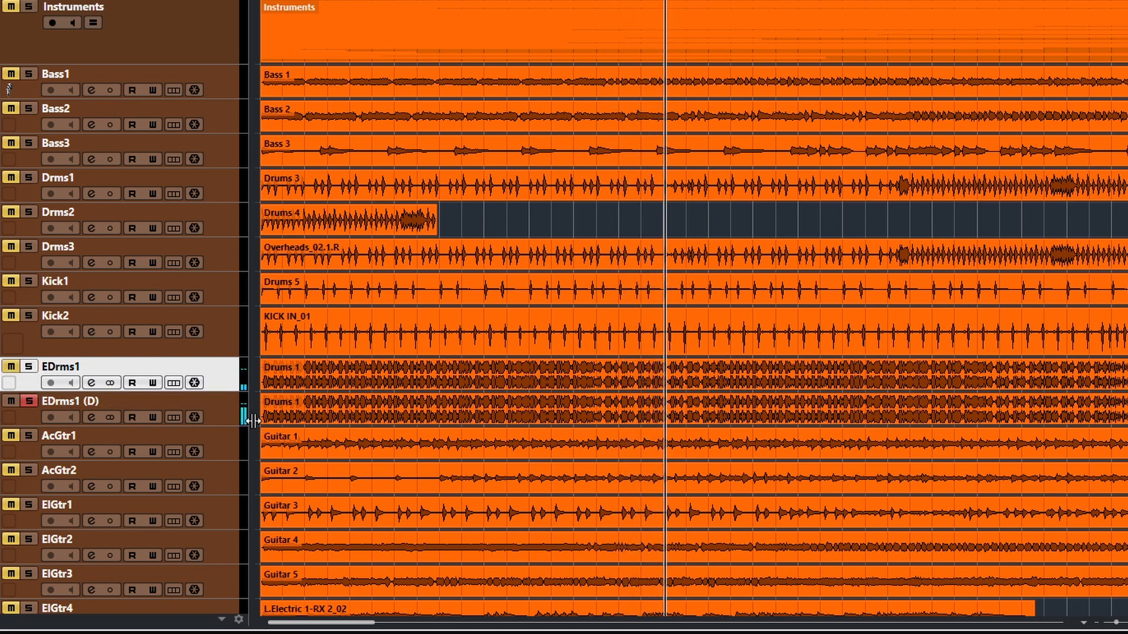
click(29, 366)
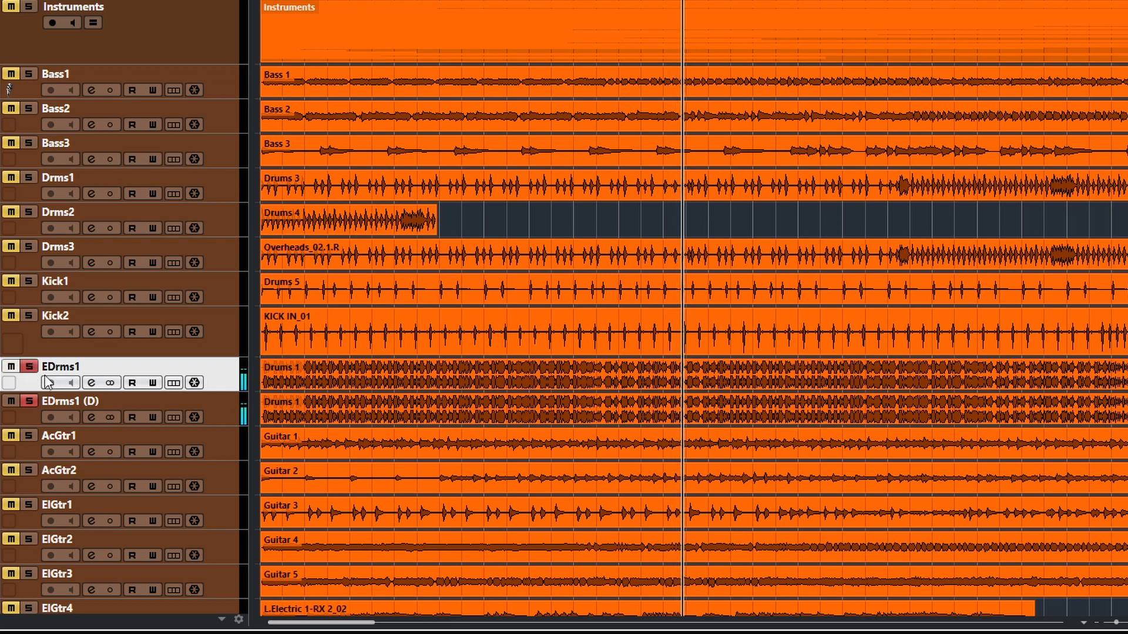
Step: Reopen Bitcrusher on EDrms1 and lower its Output to 0%, leaving the EDrms1 (D) track selected
click(90, 385)
click(396, 244)
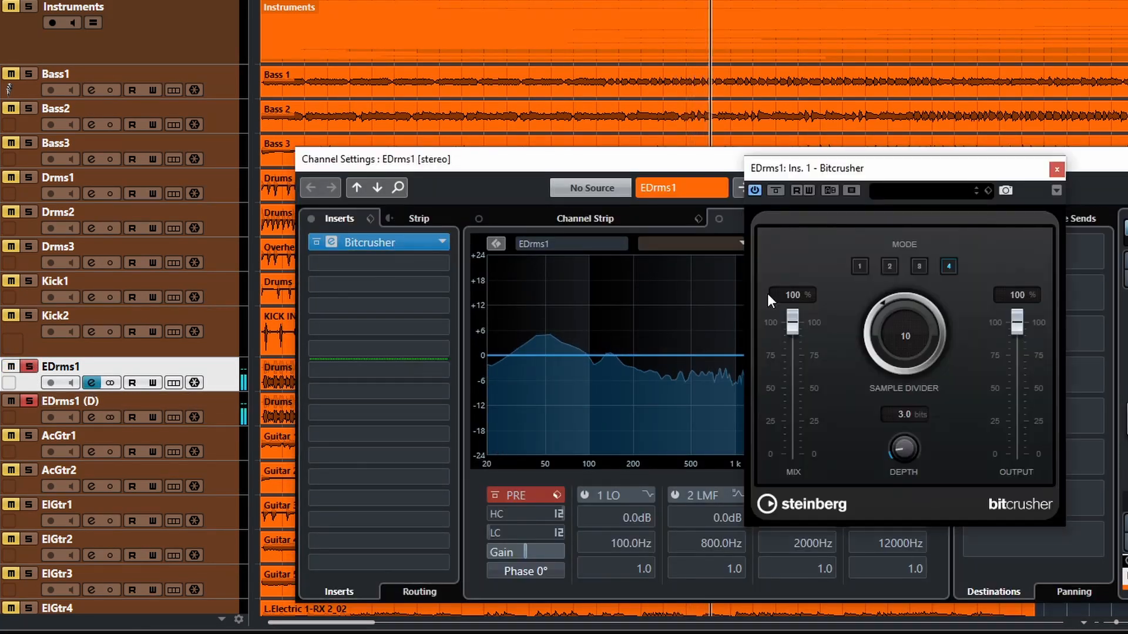
click(1126, 159)
drag(966, 171, 654, 185)
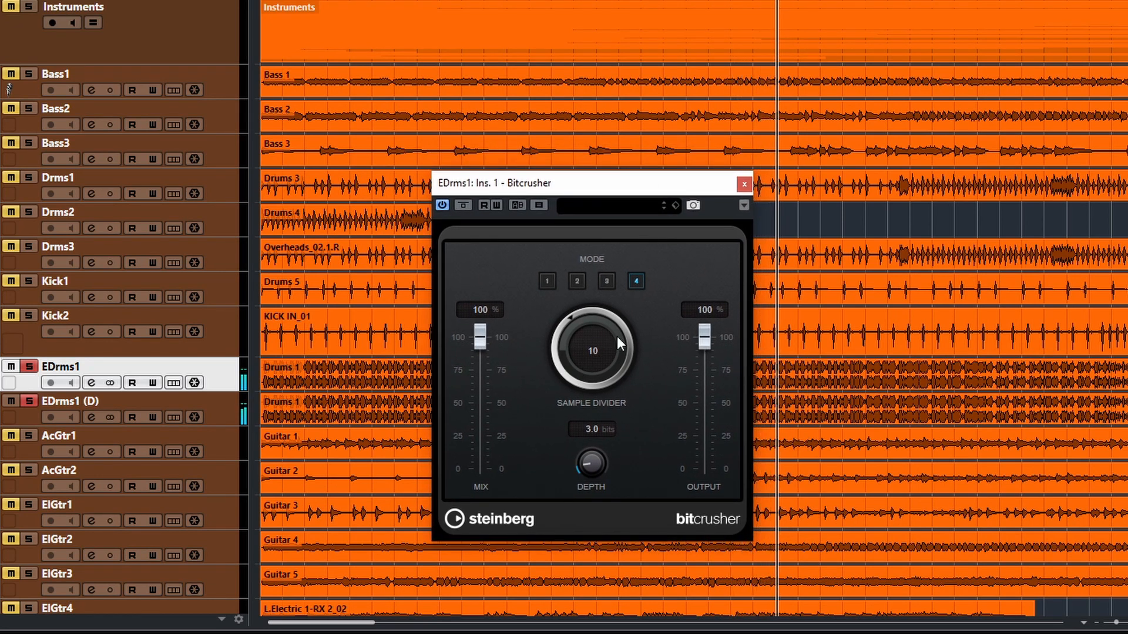
drag(710, 339, 732, 541)
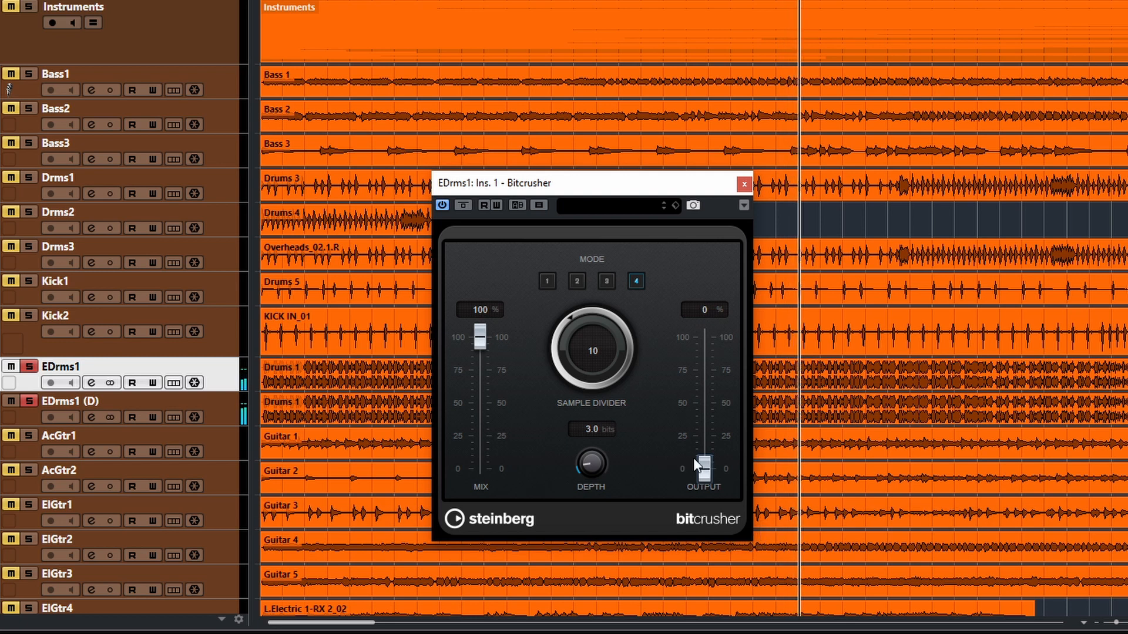
click(28, 401)
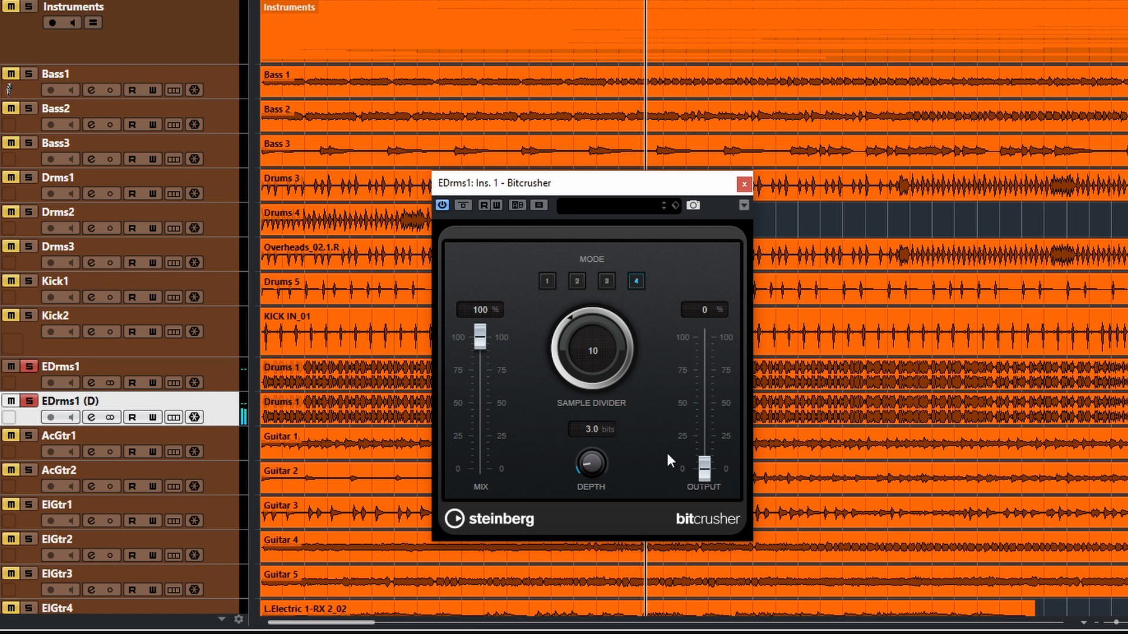
Step: Try blending in the mode 4 crushed drums with a higher Output and a Sample Divider of 65, returning the Output to 0%
drag(707, 470, 703, 383)
drag(557, 370, 589, 255)
drag(704, 380, 707, 481)
Step: Try mode 3 with a Sample Divider of 5, raising the Output to 100% and returning it to 0%
click(607, 282)
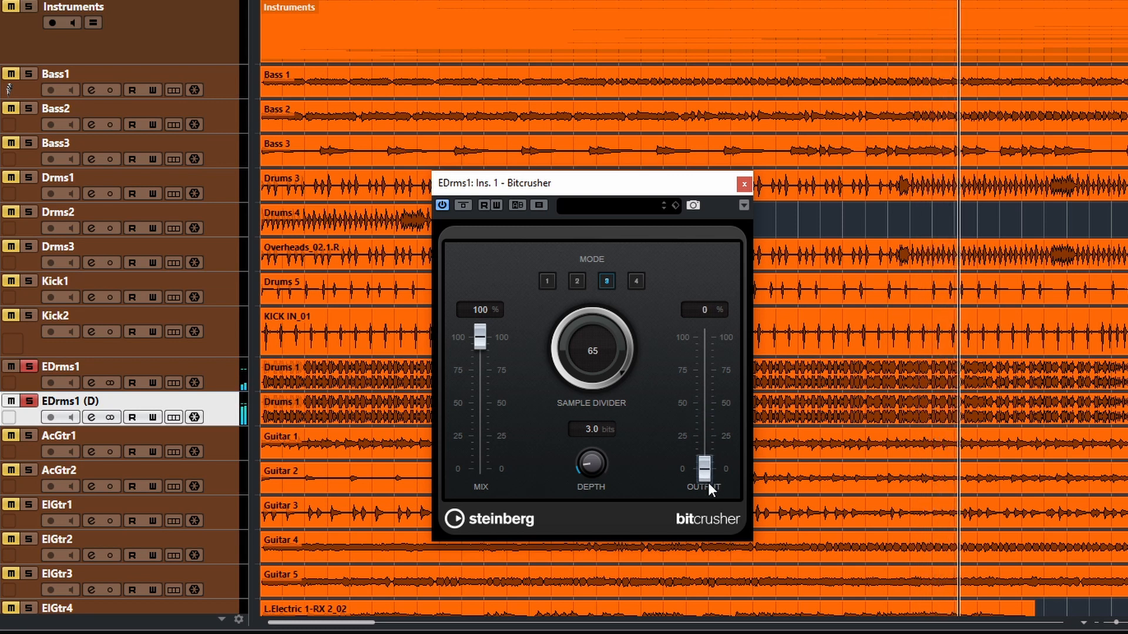
mouse_move(706, 473)
mouse_down()
mouse_move(699, 430)
mouse_move(706, 484)
mouse_move(703, 393)
mouse_move(711, 484)
mouse_move(705, 383)
mouse_move(717, 493)
mouse_move(694, 313)
mouse_move(710, 485)
mouse_up()
drag(603, 372, 583, 467)
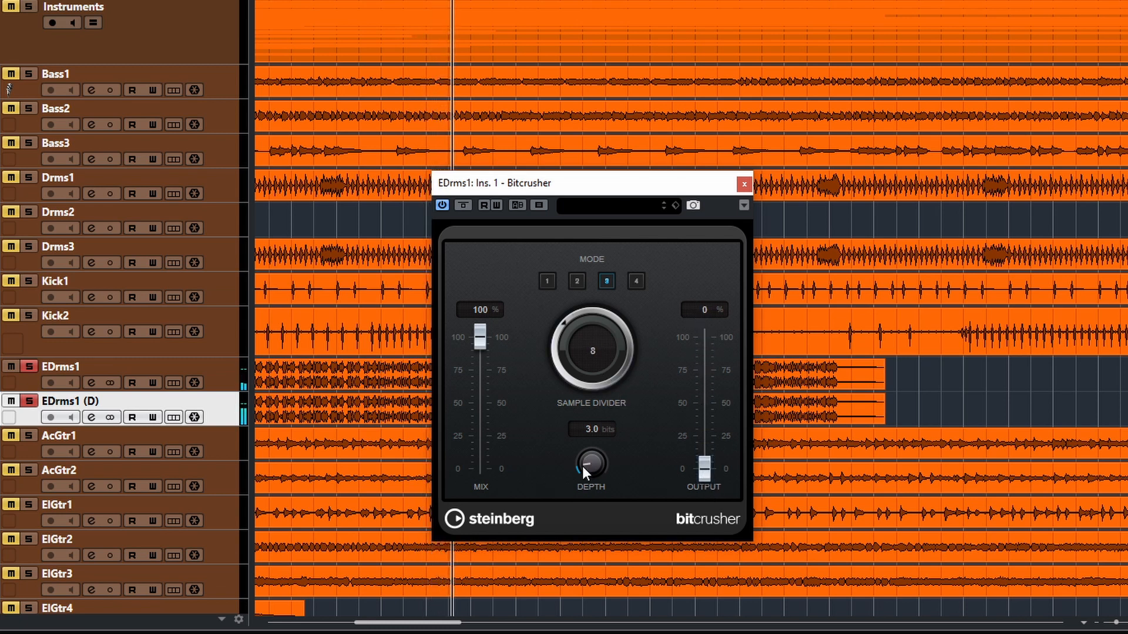
drag(703, 468, 705, 305)
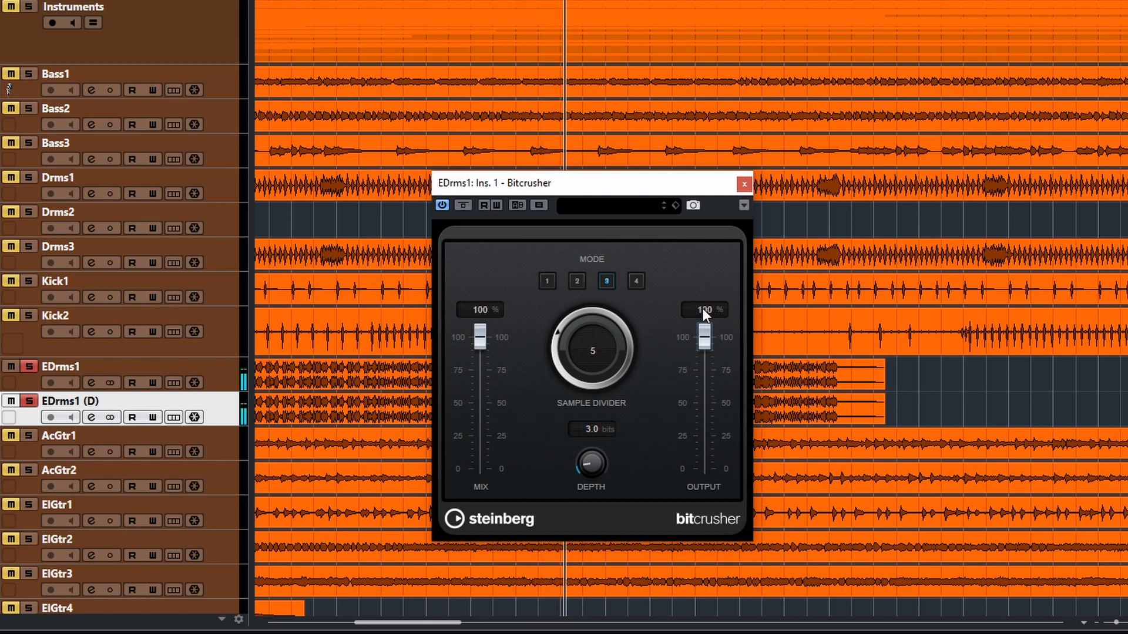
drag(703, 349, 711, 400)
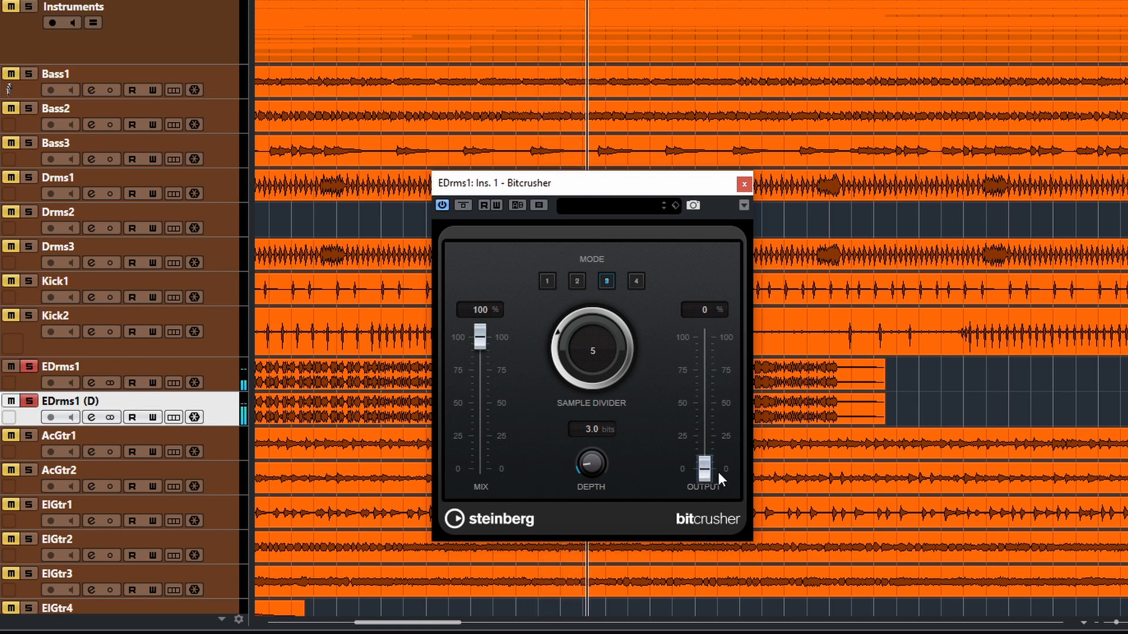
Step: Switch to mode 2 with a Depth of 18.4 bits and raise the Output through 15% to 75%
click(576, 282)
mouse_move(704, 464)
mouse_down()
mouse_move(704, 352)
mouse_move(708, 460)
mouse_up()
drag(605, 466, 576, 402)
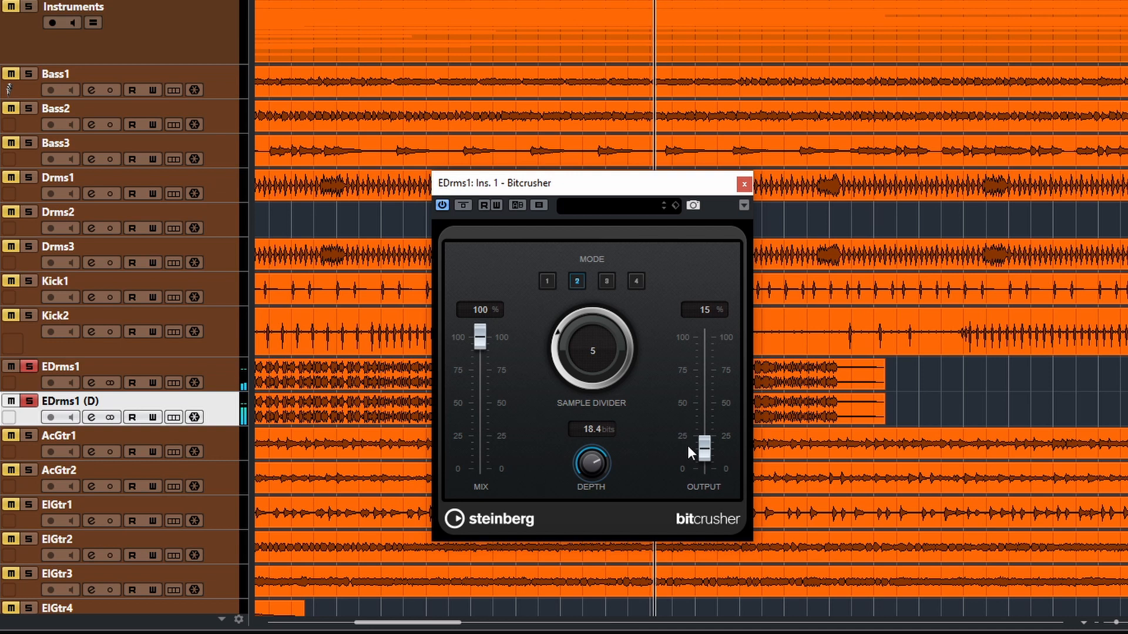
drag(708, 453, 706, 379)
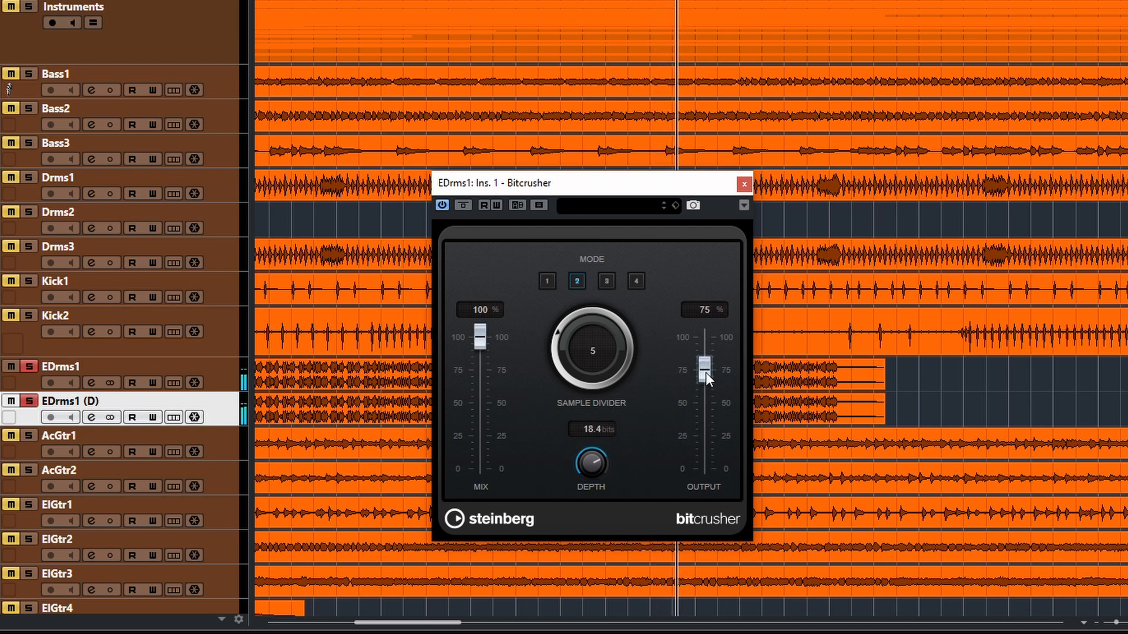
Step: Set the Sample Divider to 48 and the Depth to 1.2 bits, and adjust the Output through 93% to 44%
drag(579, 377, 559, 334)
drag(563, 281, 564, 268)
drag(590, 464, 583, 570)
drag(704, 385, 714, 431)
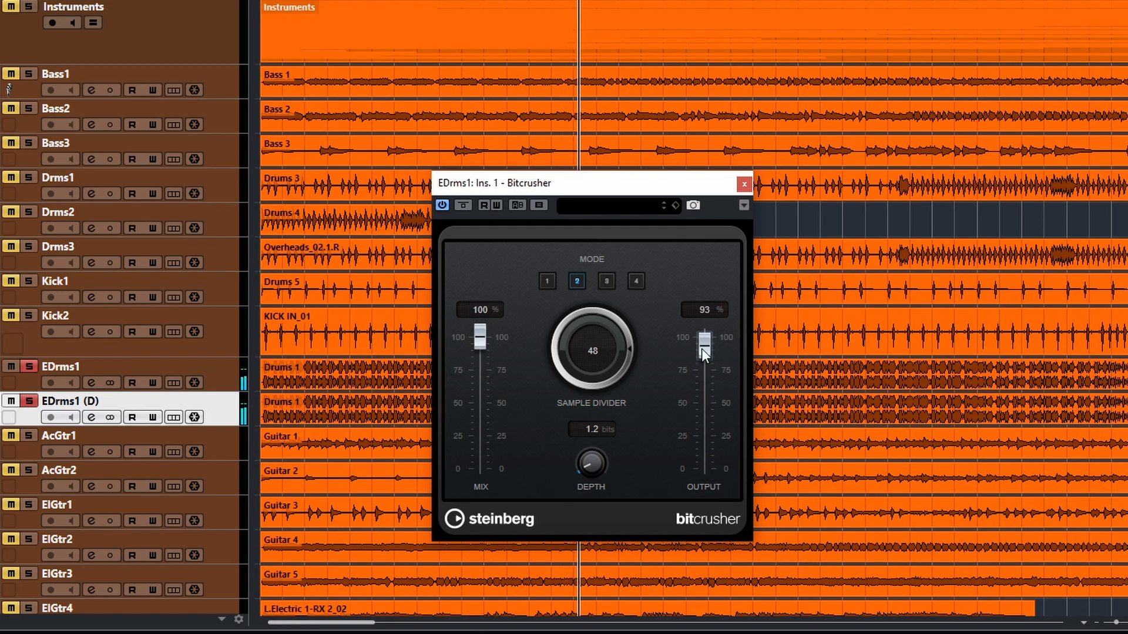
drag(702, 348, 709, 413)
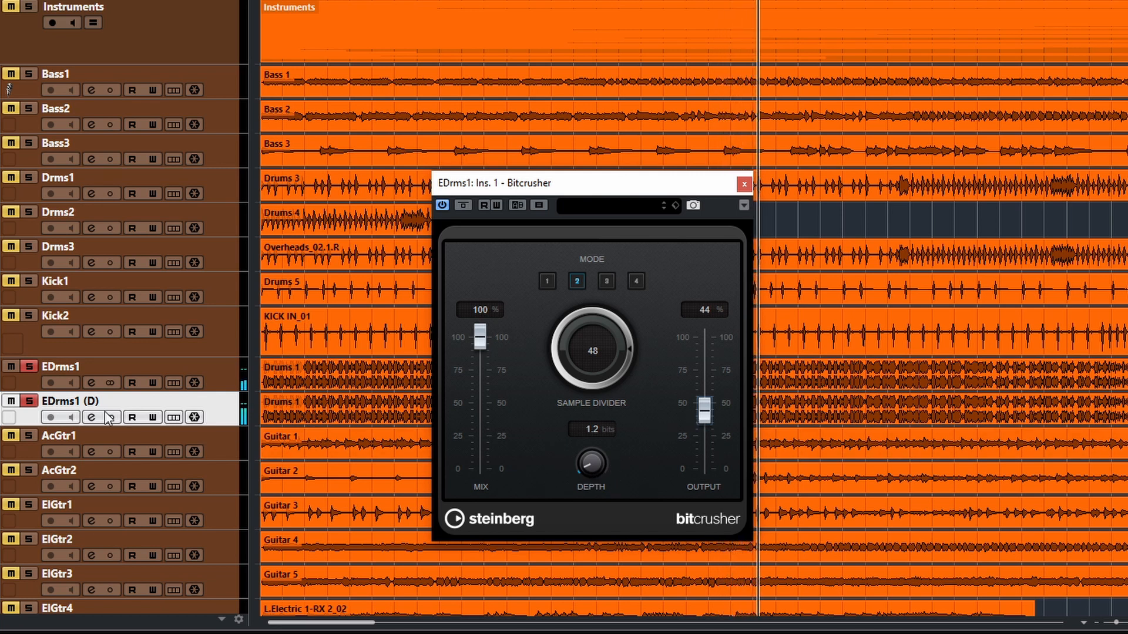
Step: Compare the blend with the EDrms1 (D) solo off and on, and vary the crushed Output through 0%, 33% and 98%, leaving it at 14%
click(28, 402)
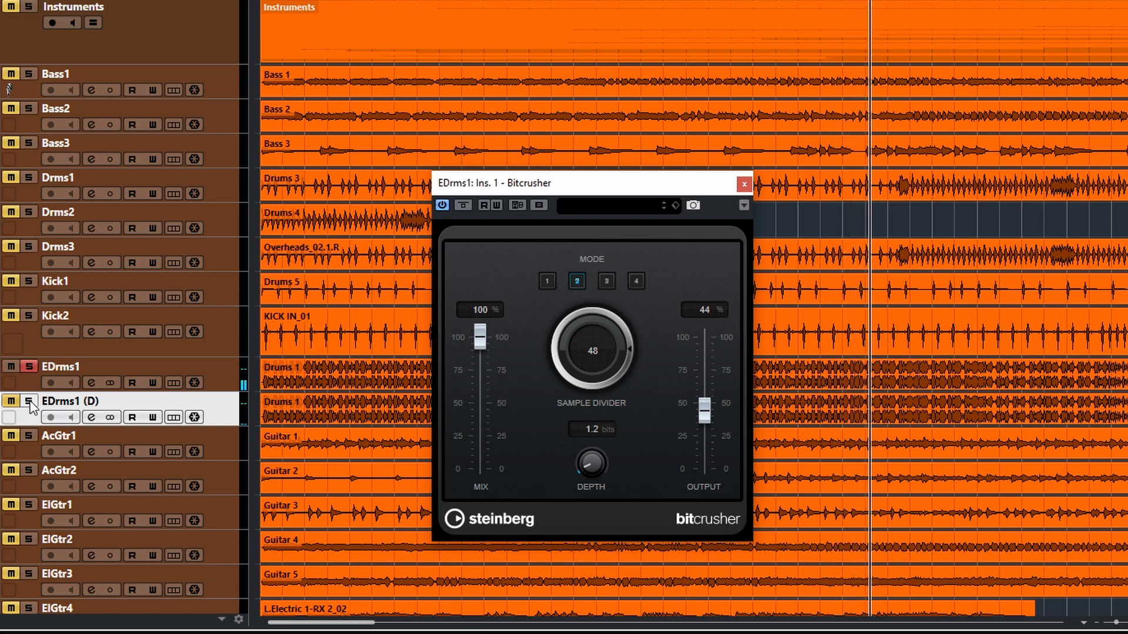
click(28, 402)
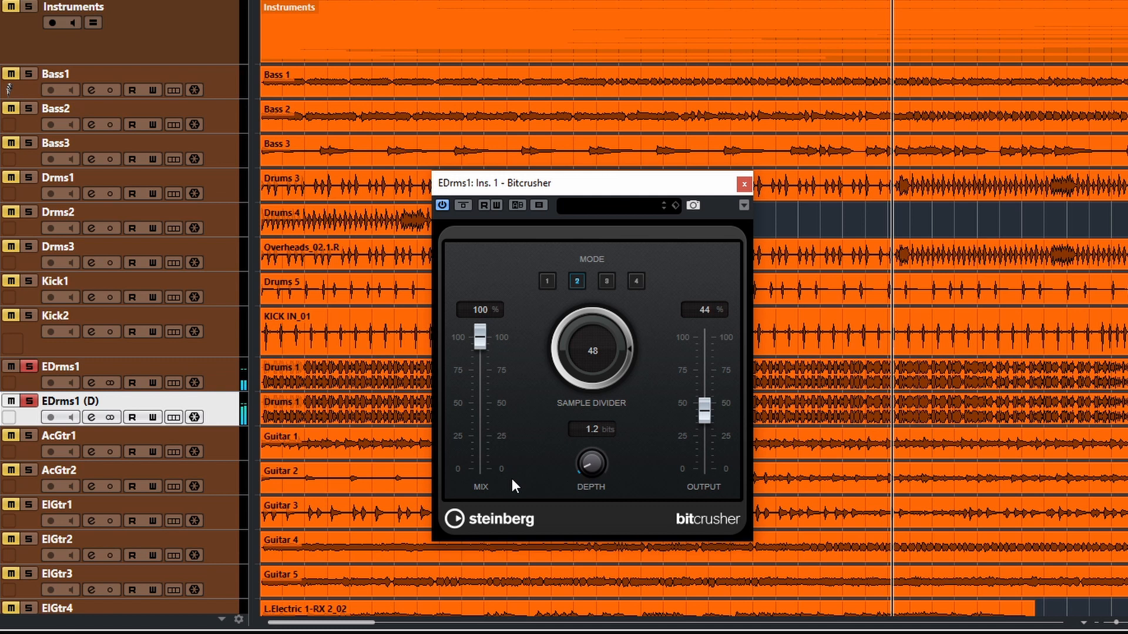
drag(709, 414, 710, 474)
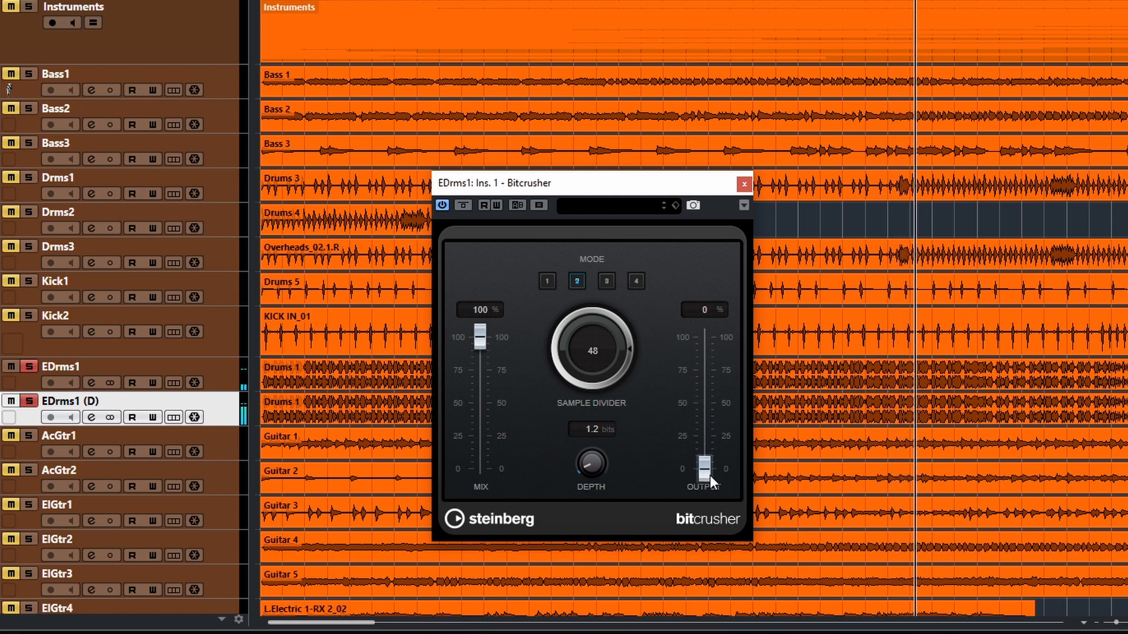
drag(710, 474, 706, 427)
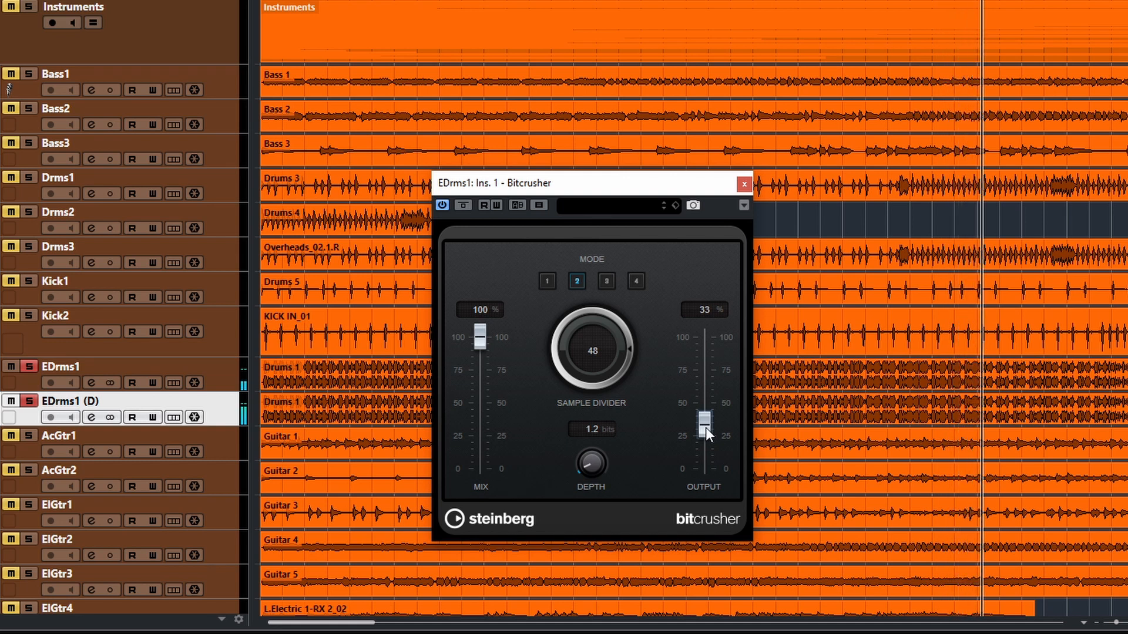
drag(706, 427, 696, 345)
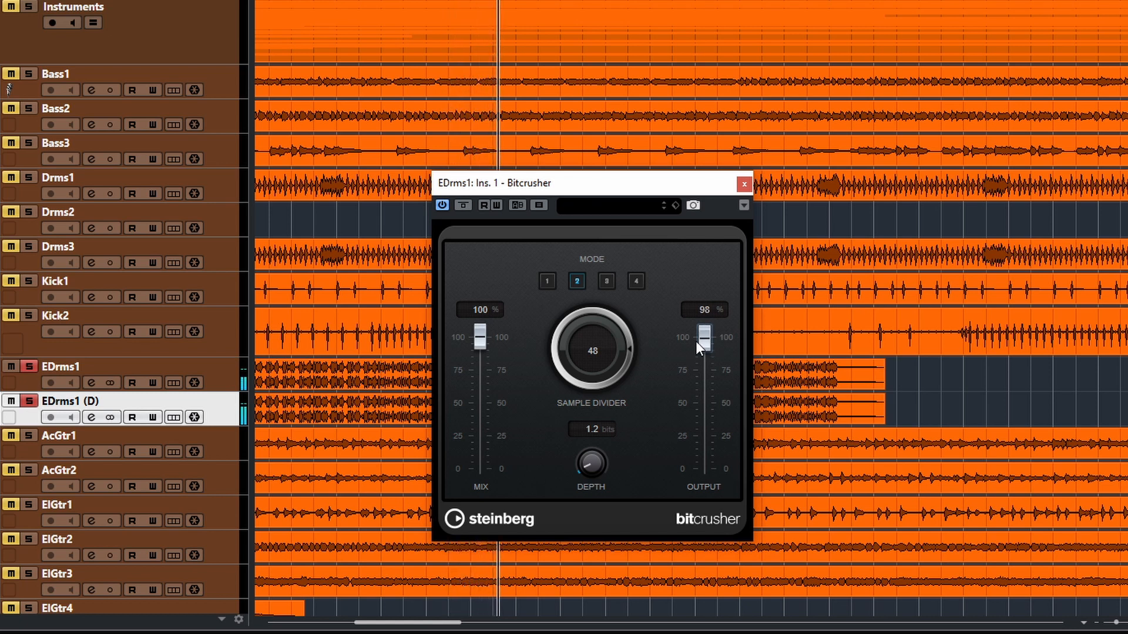
drag(696, 340, 703, 457)
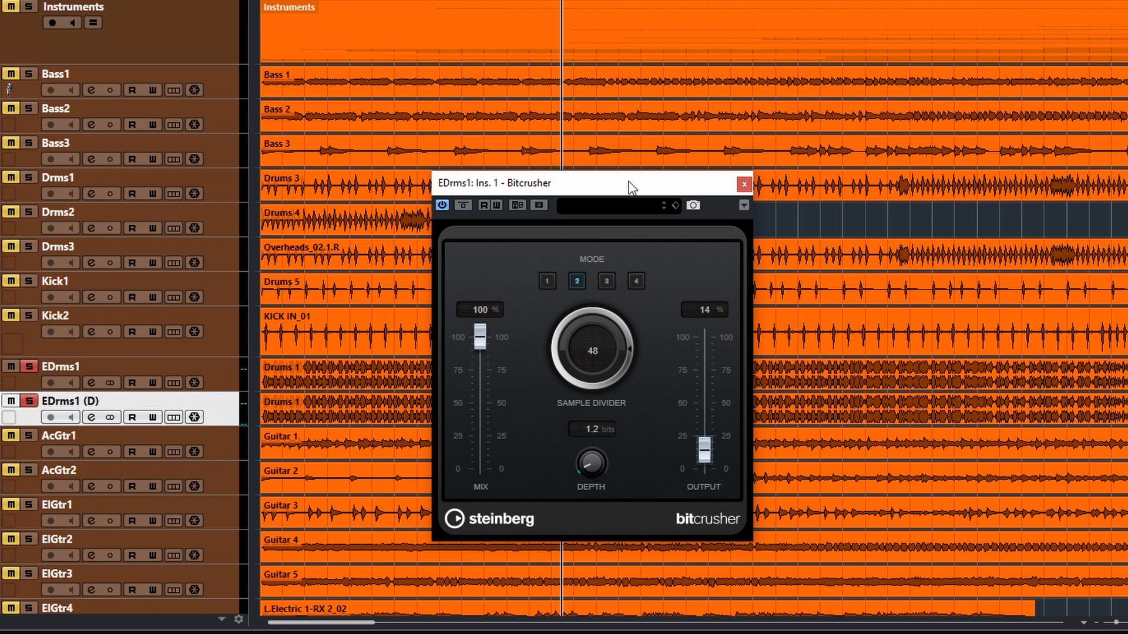
drag(628, 183, 813, 184)
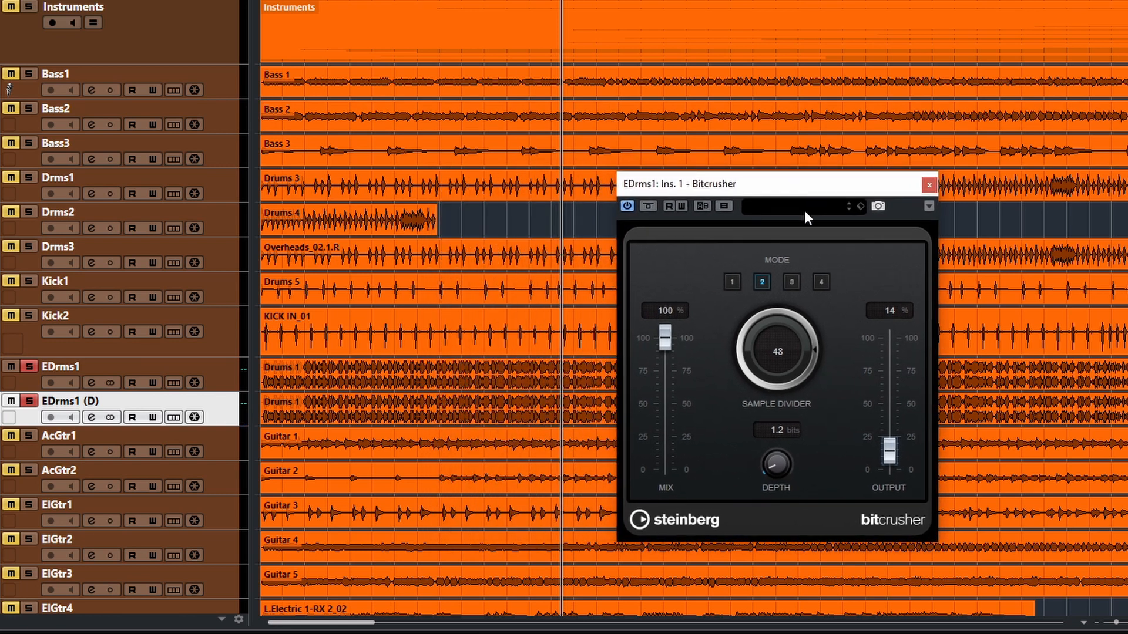